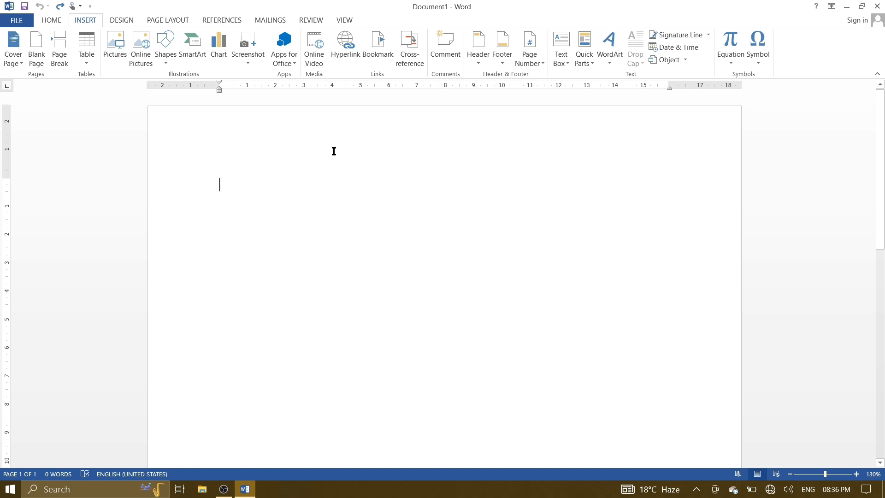
Insert a hyperlink to the existing résumé Word document (.docx) stored in the Desktop folder.
left_click(348, 59)
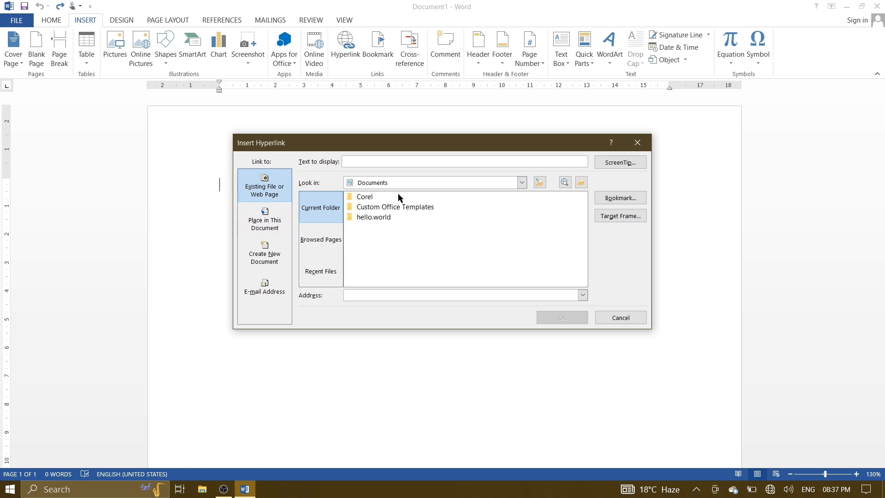
left_click(522, 183)
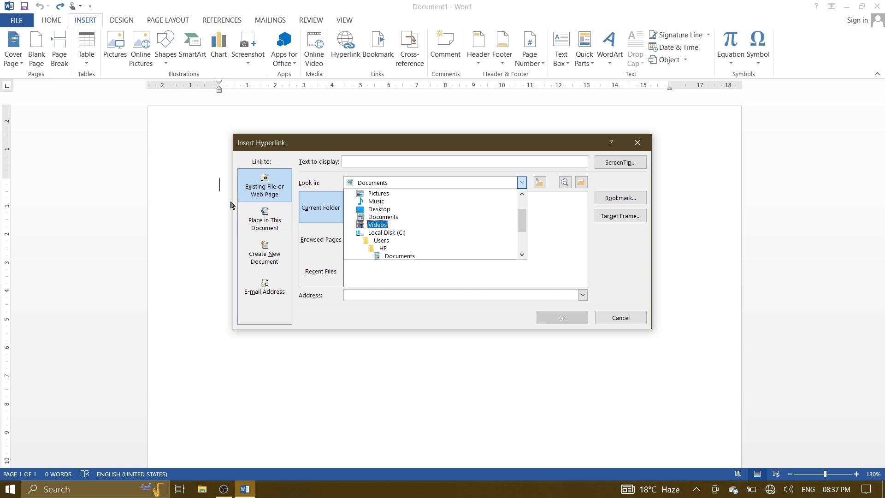
left_click(381, 209)
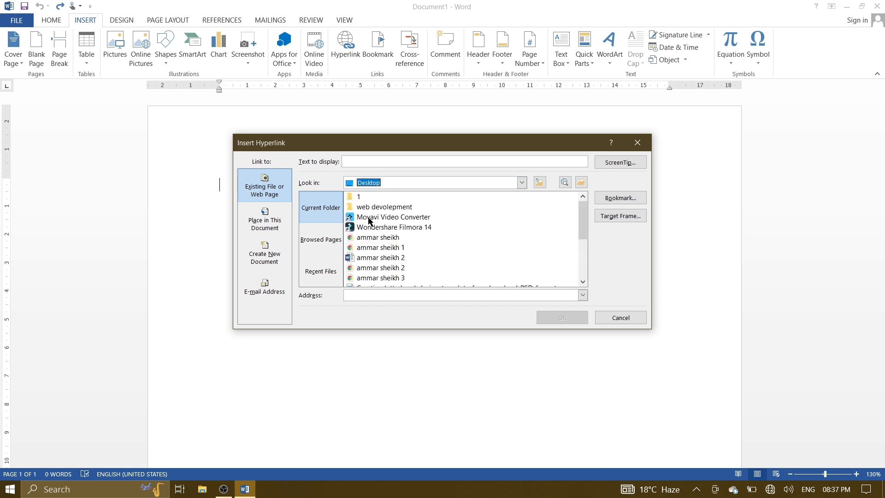
left_click(377, 261)
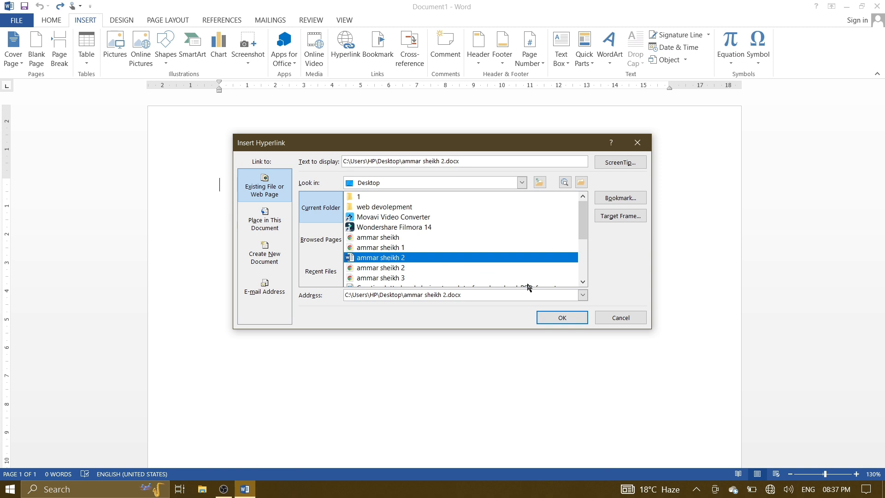
left_click(550, 318)
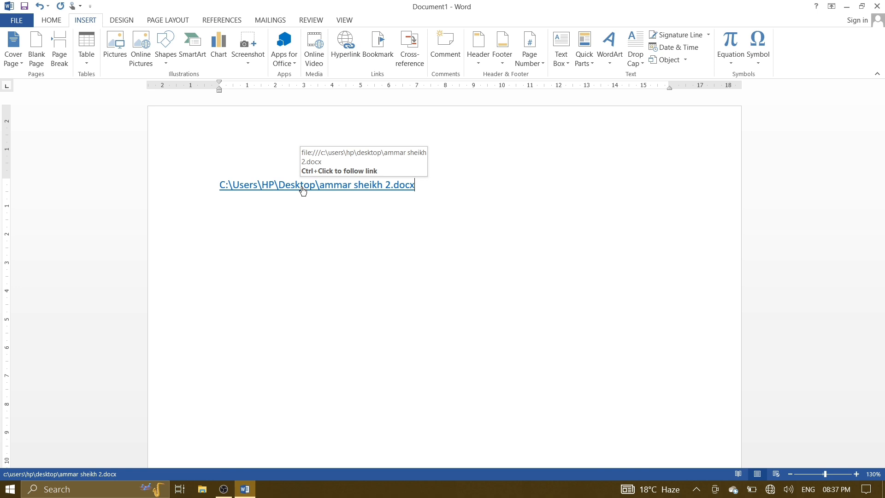
Follow the inserted hyperlink to open the résumé, look through it, and close that document.
left_click(303, 186, "ctrl")
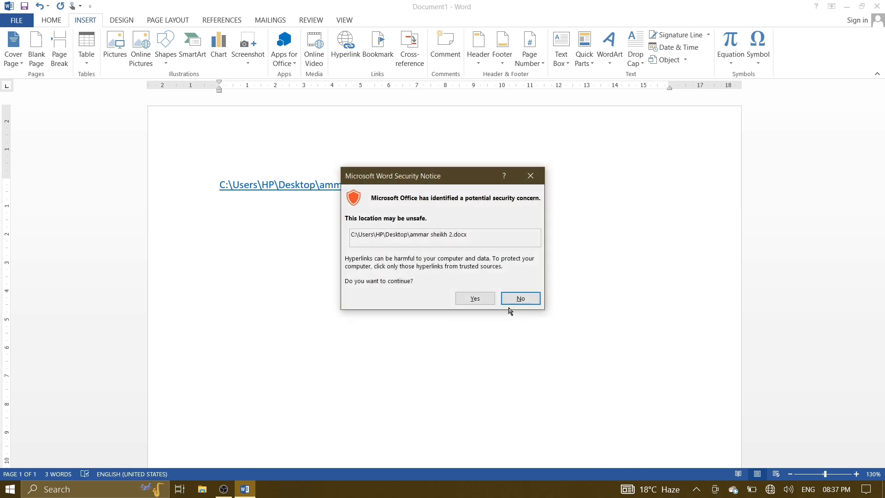
left_click(475, 299)
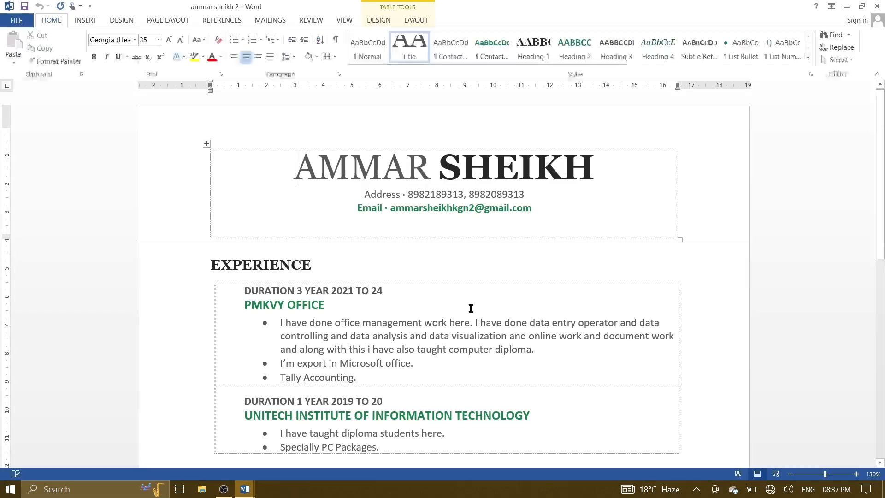
scroll(567, 309, "down", 10)
scroll(563, 308, "up", 10)
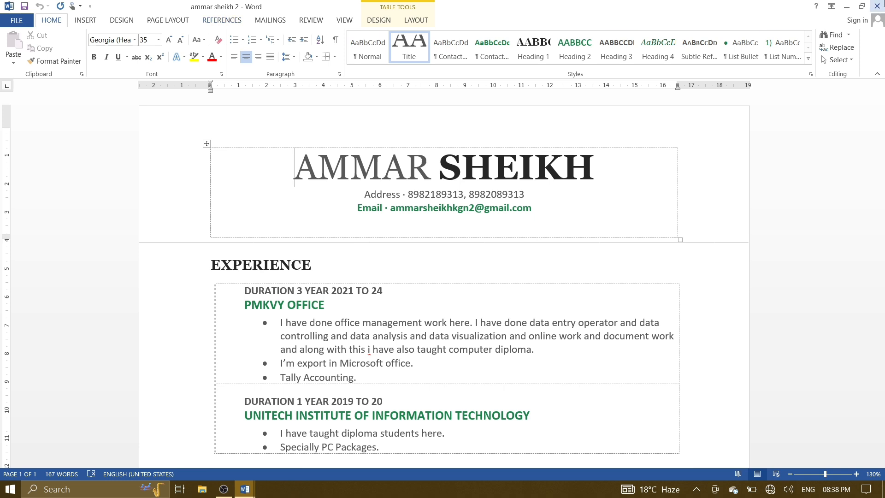
left_click(877, 5)
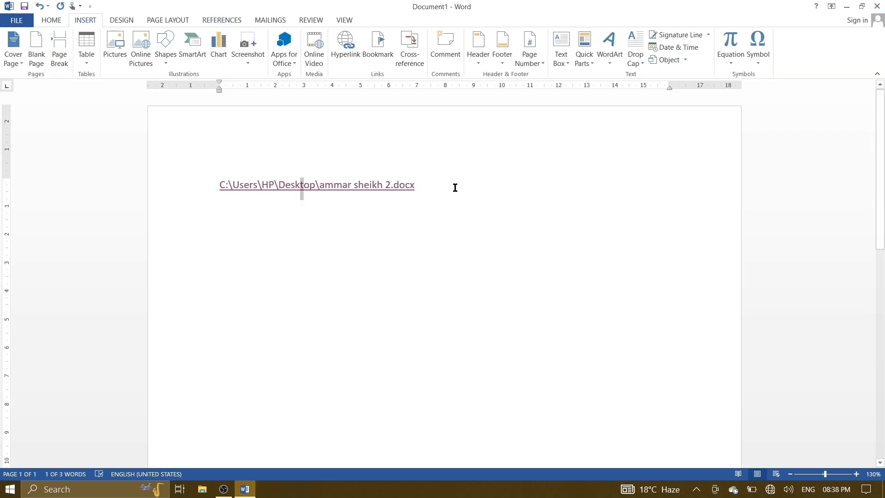
On a new line below the first link, set up a second hyperlink to the same résumé Word document on the Desktop.
key("Return")
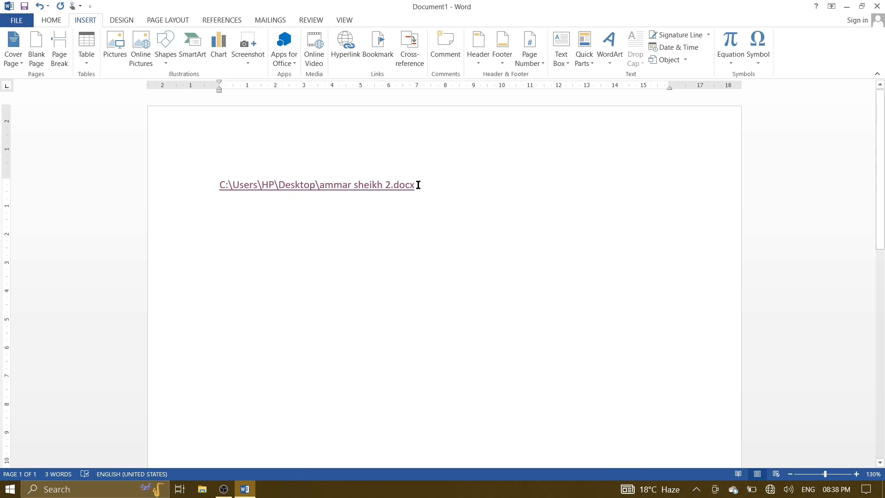
left_click_drag(418, 185, 209, 174)
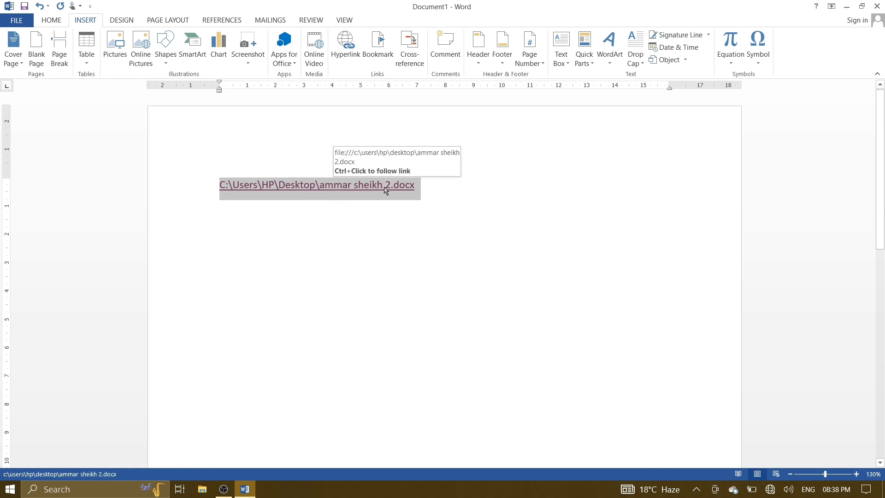
left_click(423, 184)
key("Return")
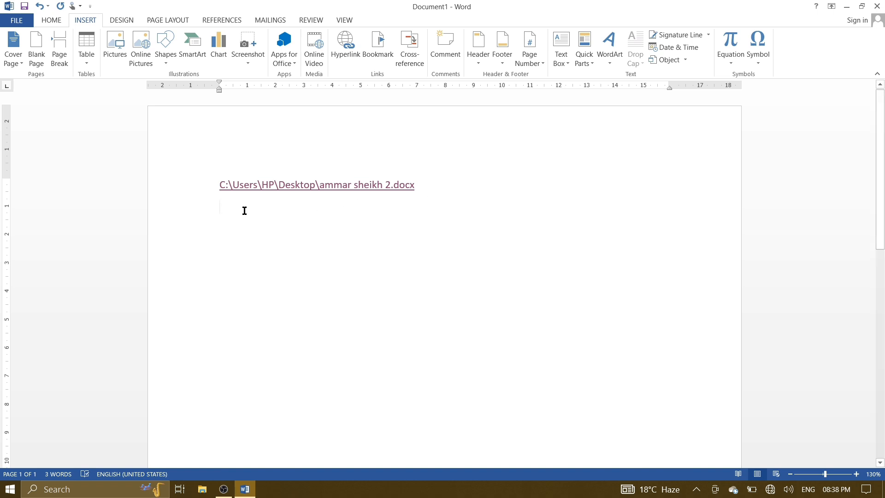
left_click(347, 56)
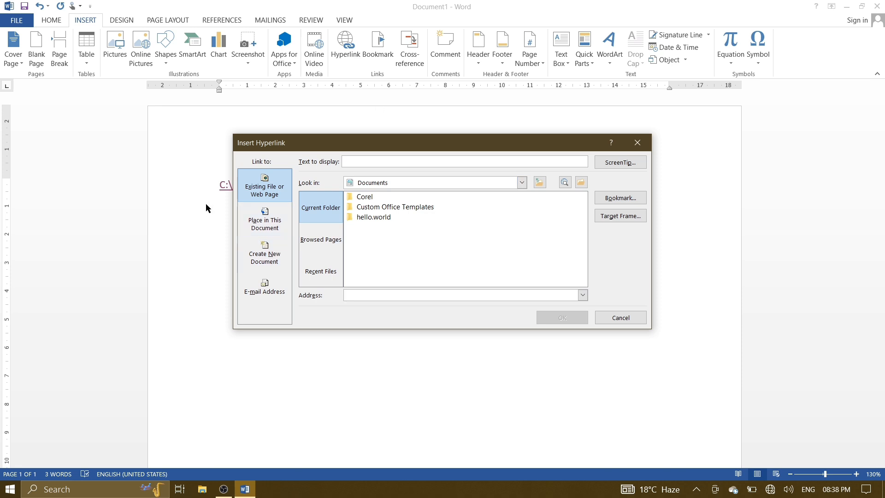
left_click(405, 184)
left_click(379, 209)
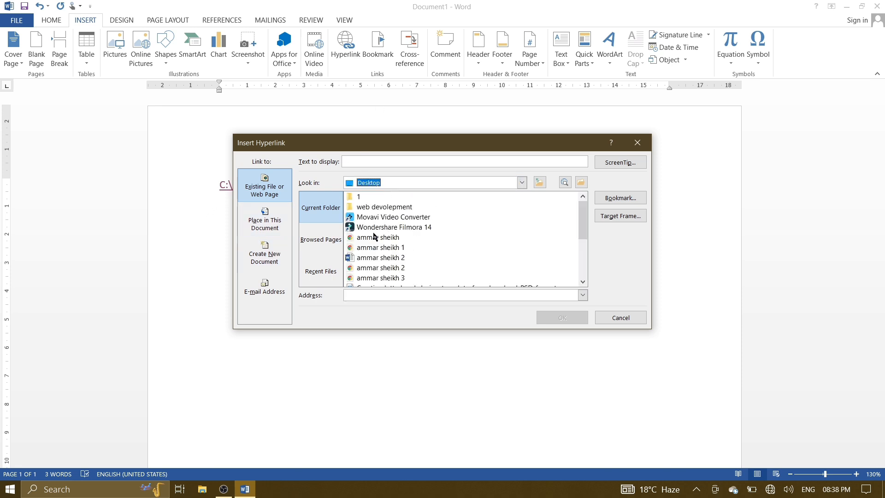
left_click(366, 259)
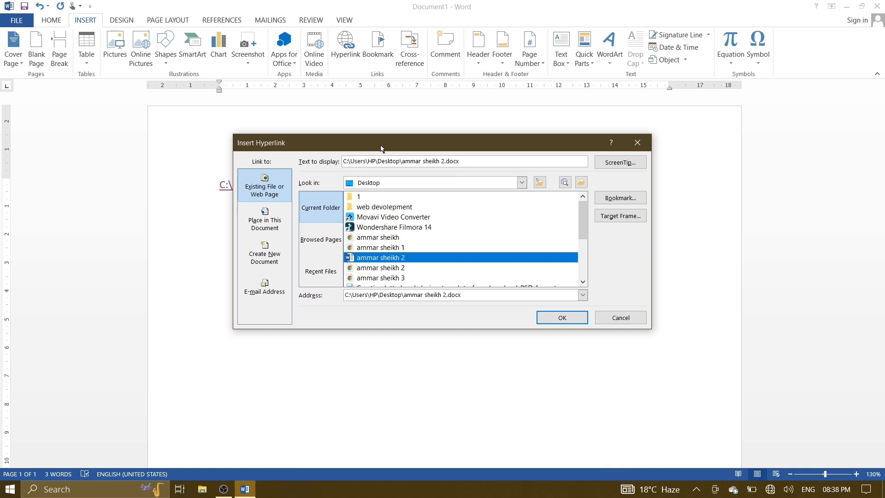
Replace the link's display text with the person's full name and insert the hyperlink.
left_click_drag(380, 146, 349, 215)
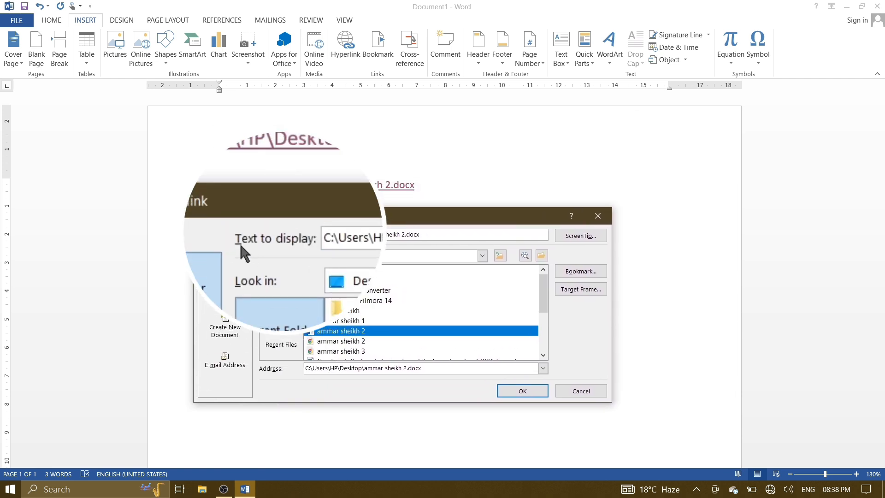
left_click_drag(431, 236, 303, 236)
key("BackSpace")
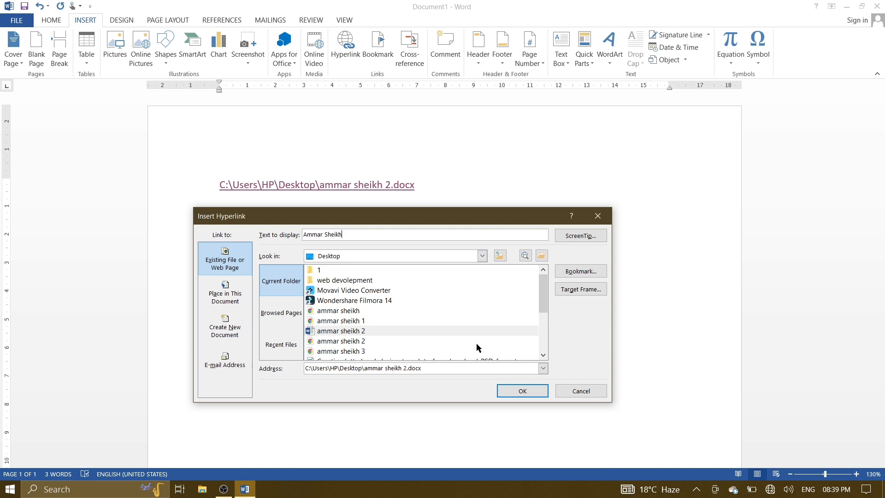
left_click(522, 390)
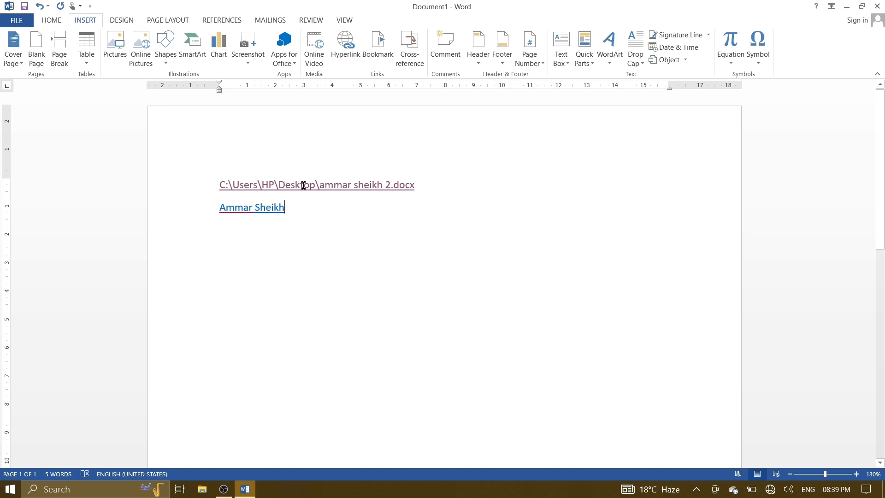
Test the second hyperlink by opening its linked document, and close that document.
mouse_move(241, 213)
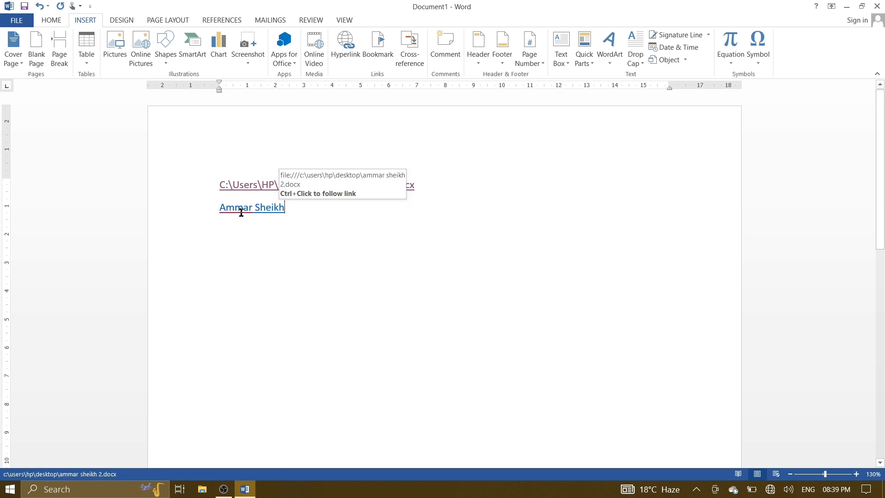
left_click(244, 210, "ctrl")
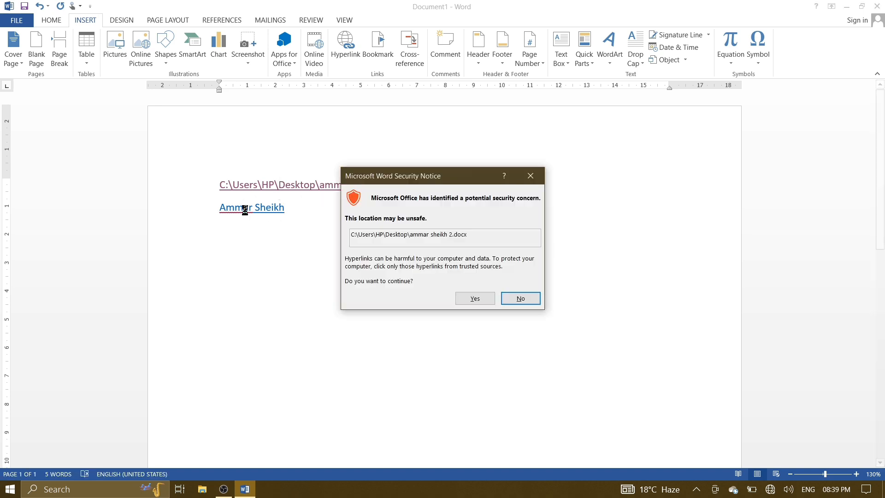
left_click(476, 301)
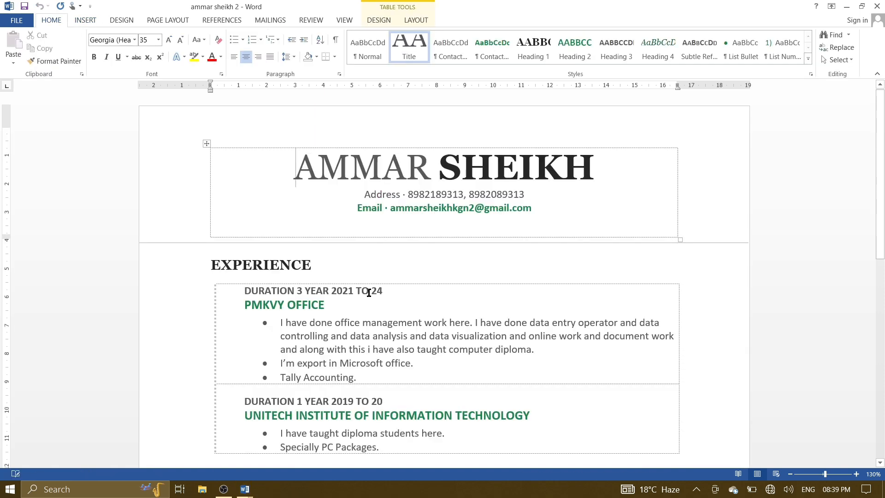
left_click(877, 6)
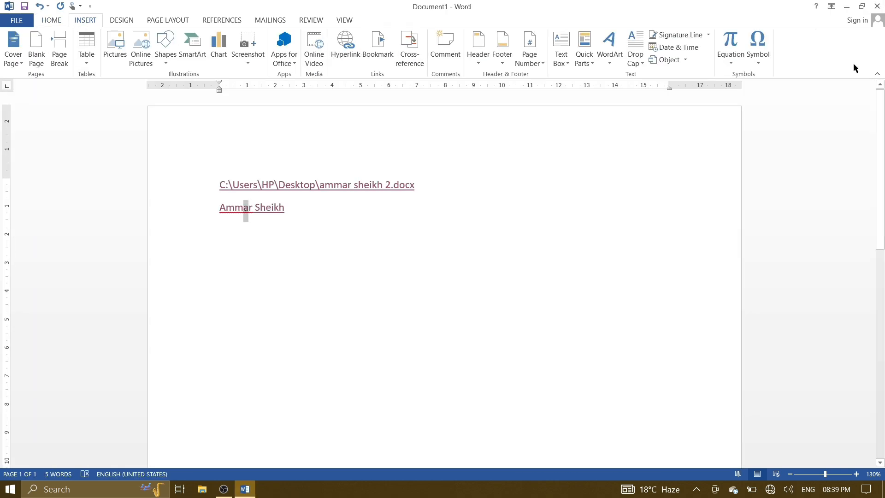
key("Return")
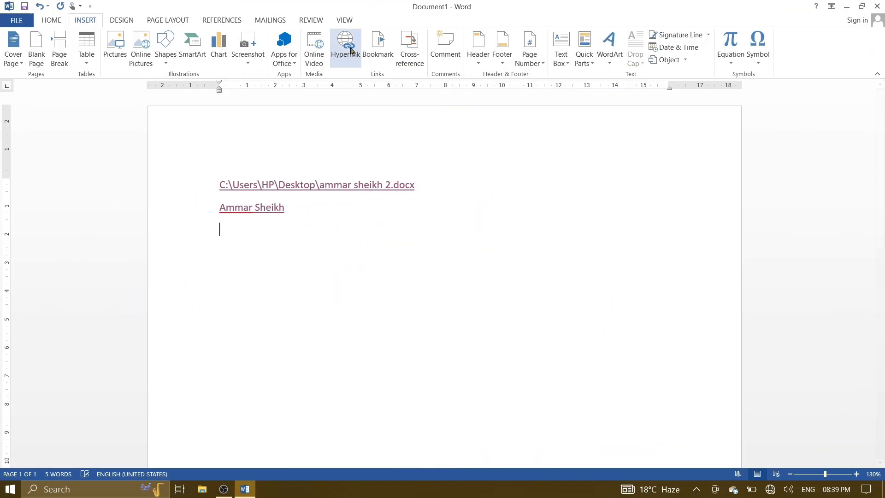
left_click(349, 50)
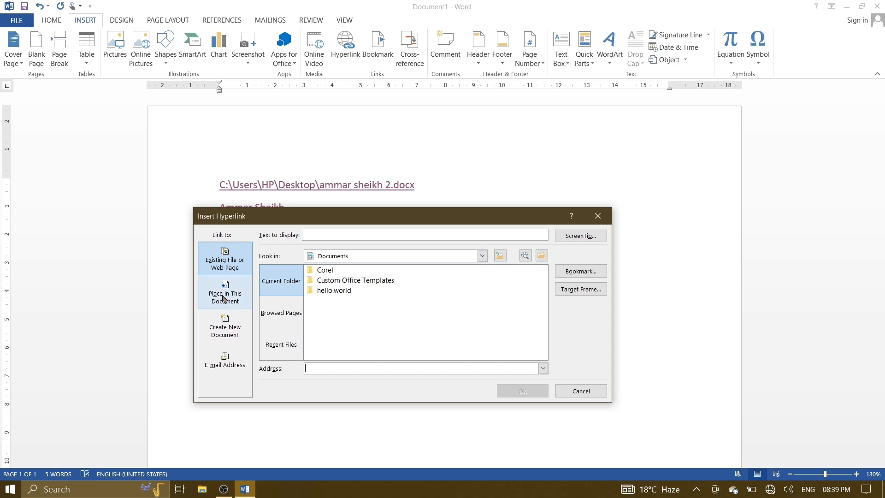
left_click(223, 299)
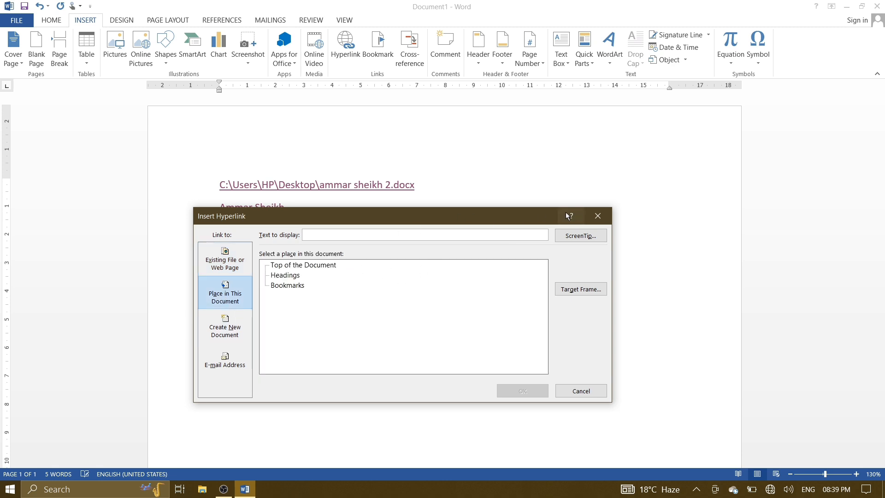
left_click(598, 216)
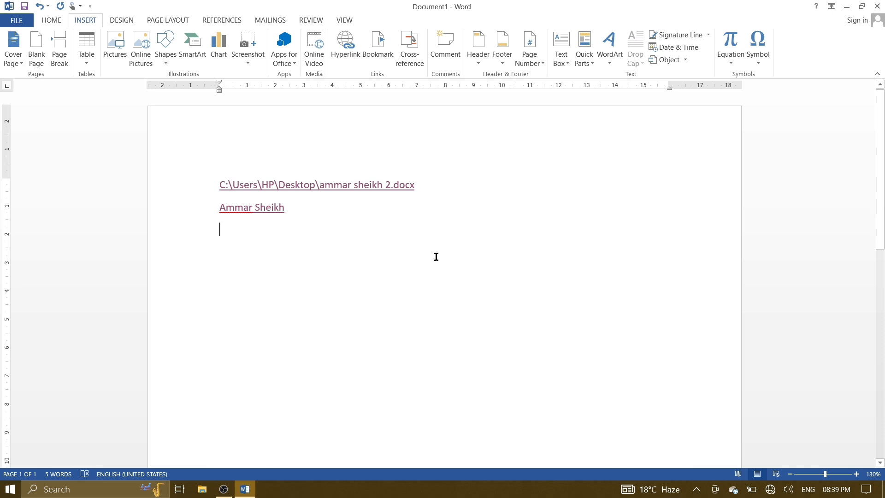
Clear both hyperlinks from the page and generate three paragraphs of sample text with =rand(3).
left_click_drag(313, 244, 217, 164)
key("Delete")
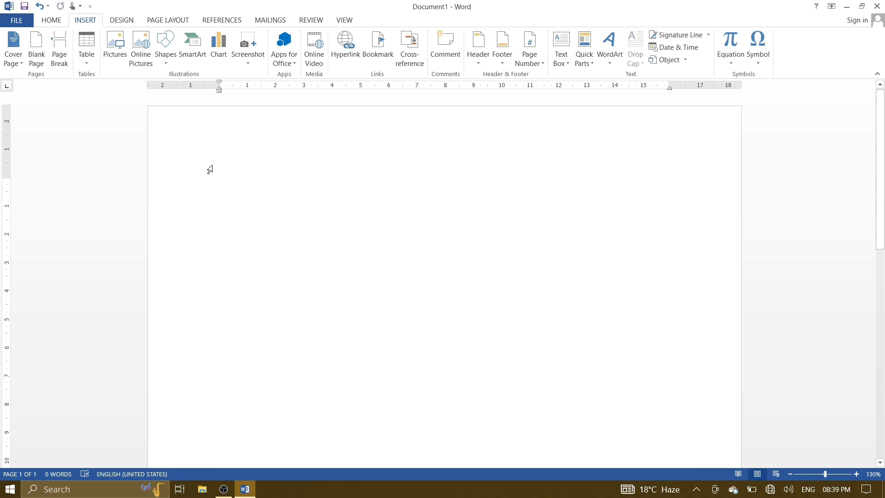
type("=rand")
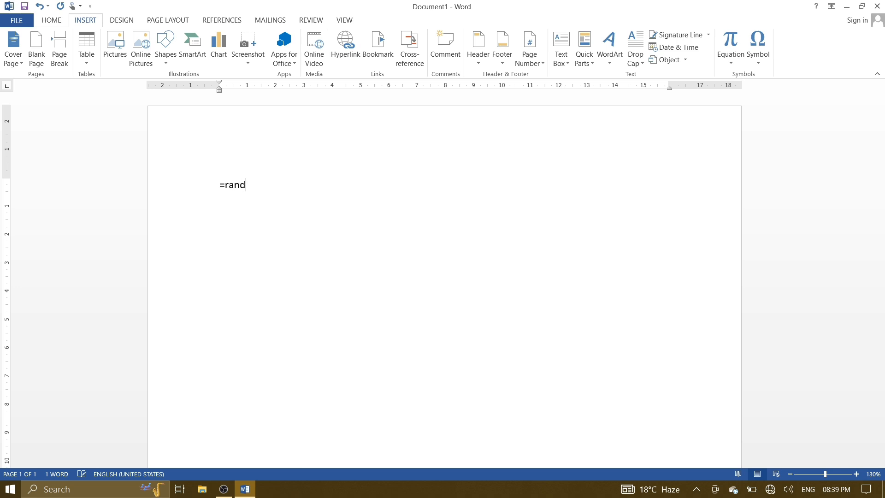
type("()")
key("Return")
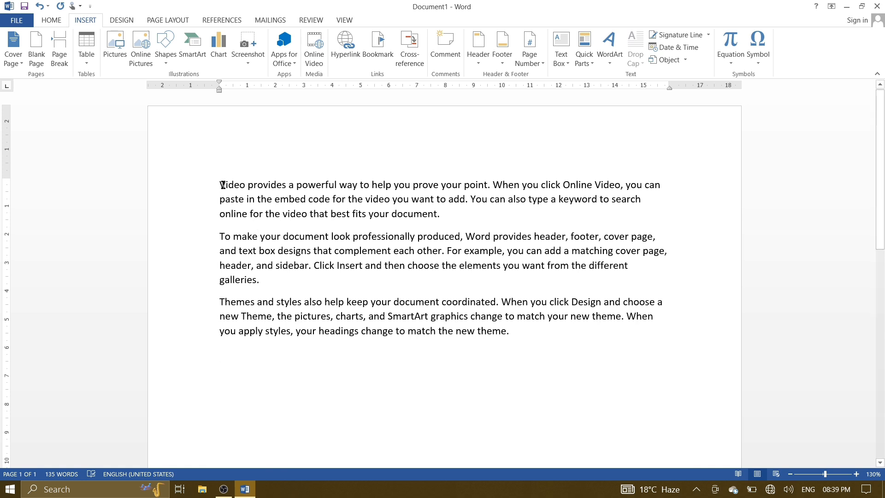
Undo the generated sample text to inspect the number in =rand(3), and bring the paragraphs back.
key("ctrl+z")
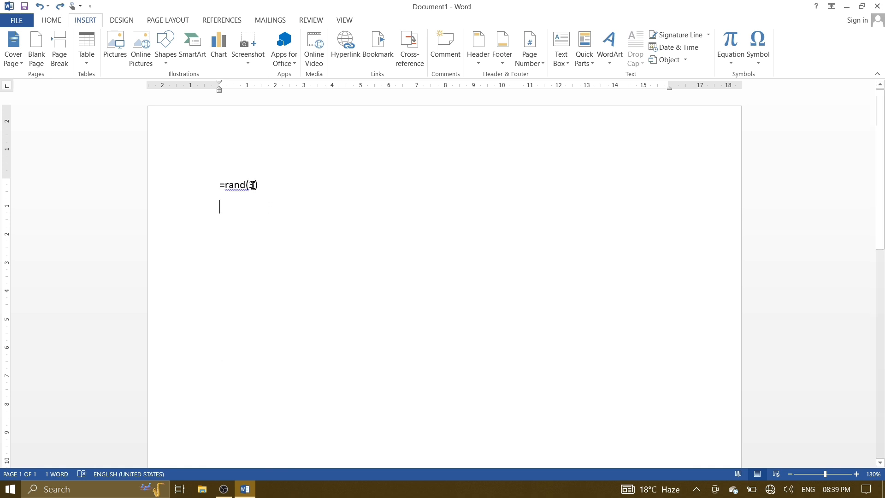
left_click_drag(249, 184, 257, 185)
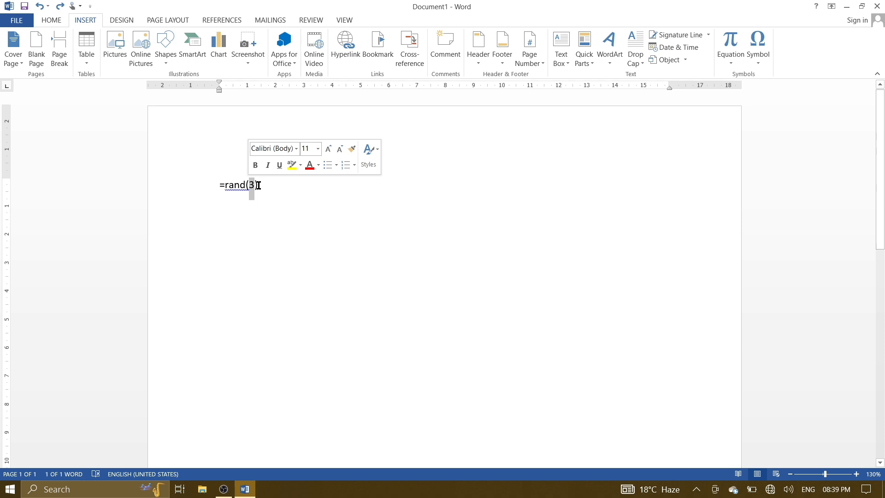
left_click(270, 216)
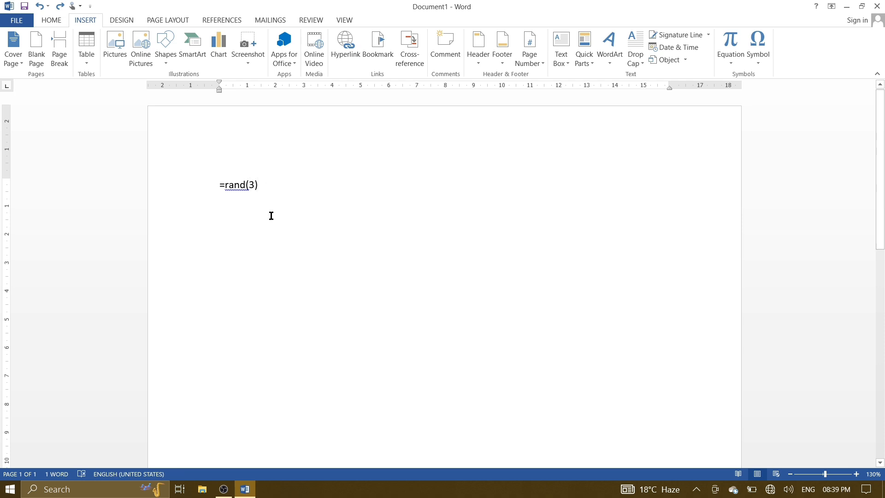
key("Return")
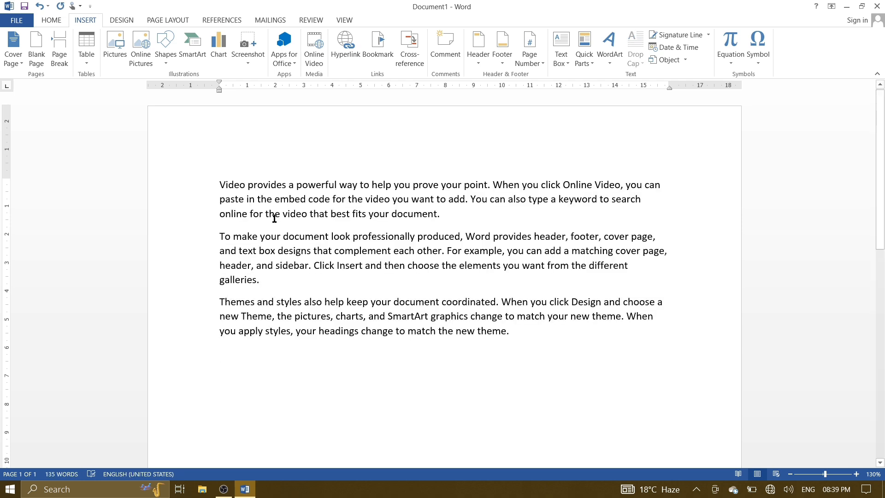
Add the line "Heading 1" above the first paragraph of the sample text.
type("heaidn")
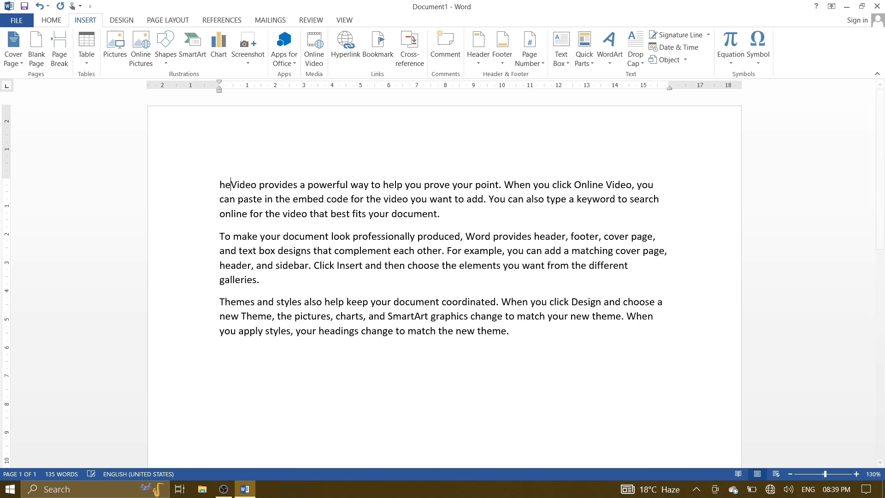
key("BackSpace")
key("BackSpace")
key("BackSpace")
type("ding ")
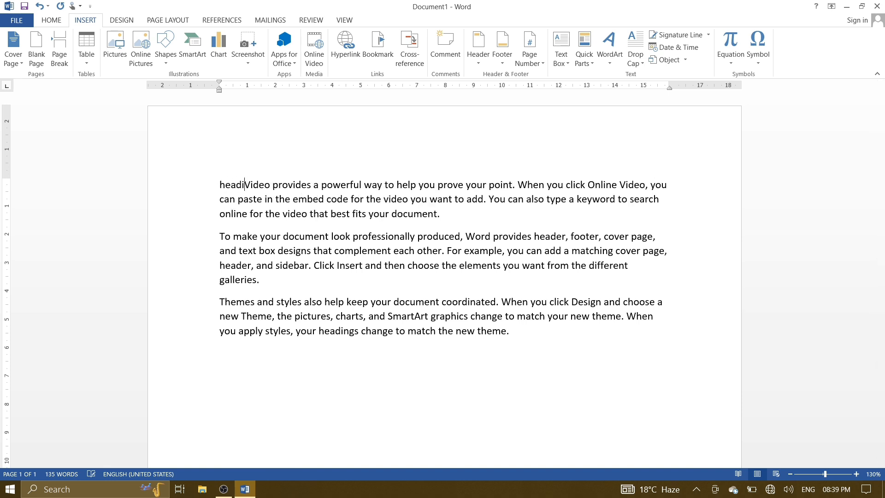
type("1")
key("Return")
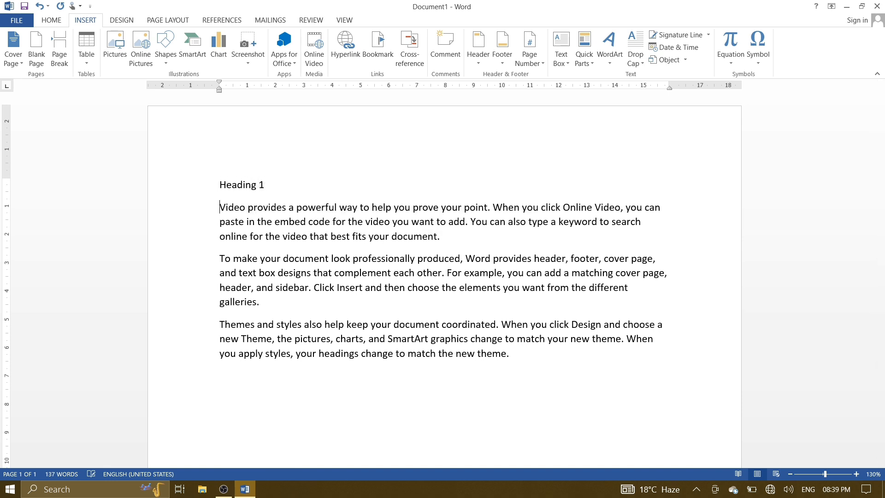
Copy the Heading 1 line and paste it above the second and third paragraphs.
triple_click(251, 185)
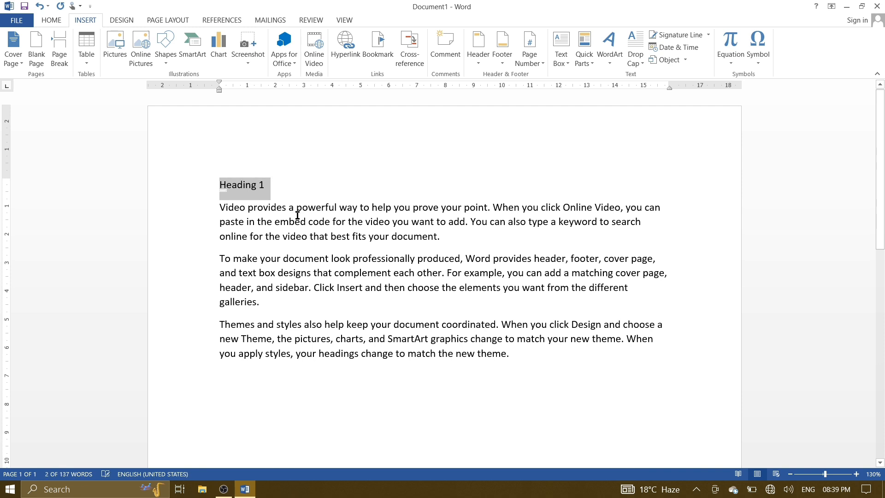
key("ctrl+c")
left_click(221, 260)
key("ctrl+v")
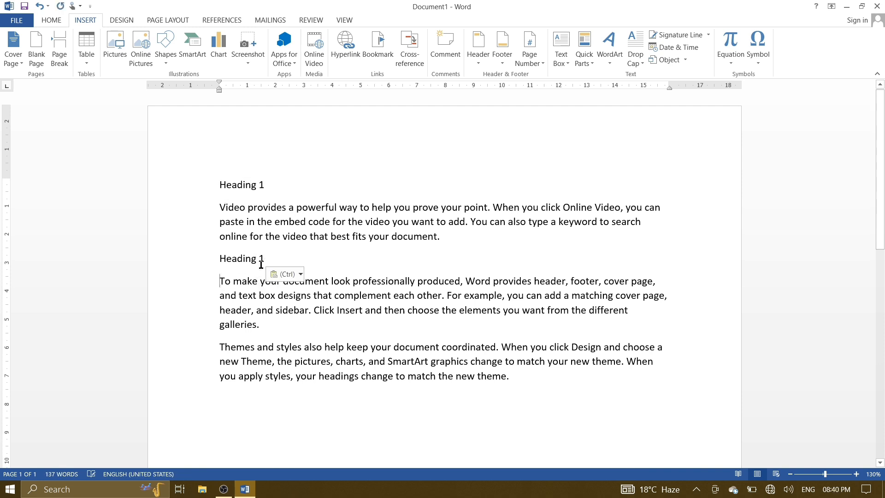
left_click(222, 347)
key("ctrl+v")
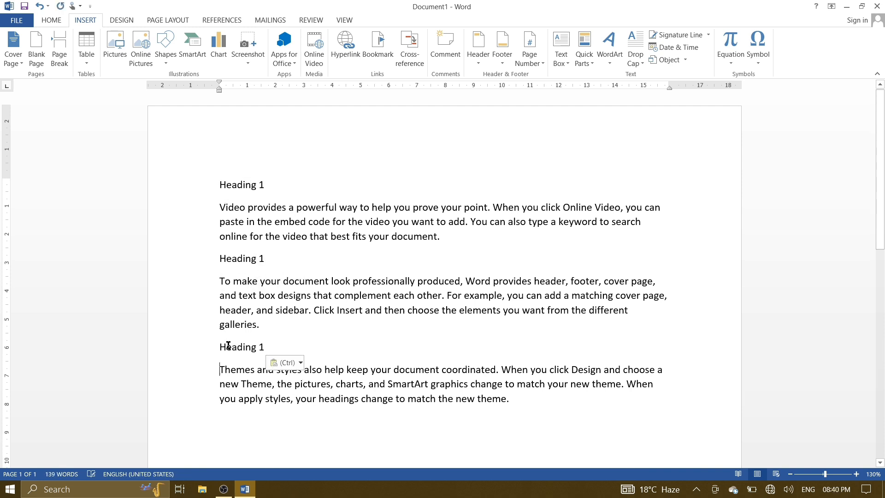
Renumber the pasted heading lines as Heading 3 above the last paragraph and Heading 2 above the middle one.
left_click(264, 346)
key("BackSpace")
type("3")
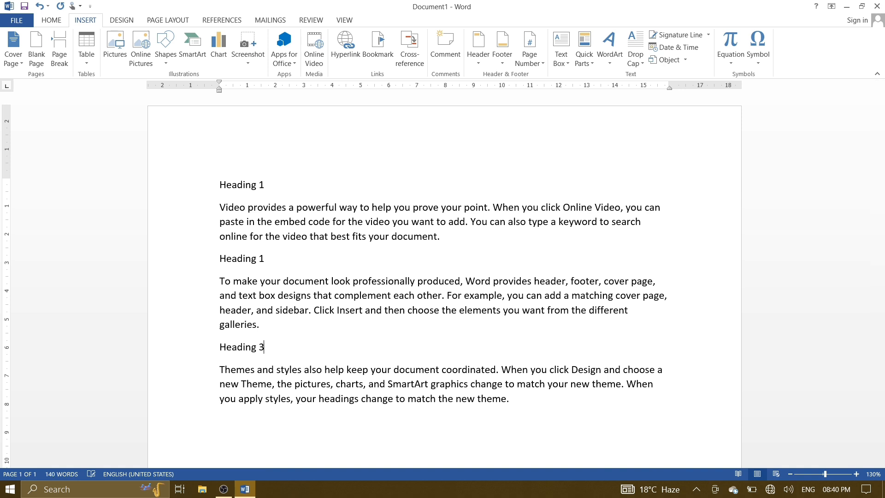
key("BackSpace")
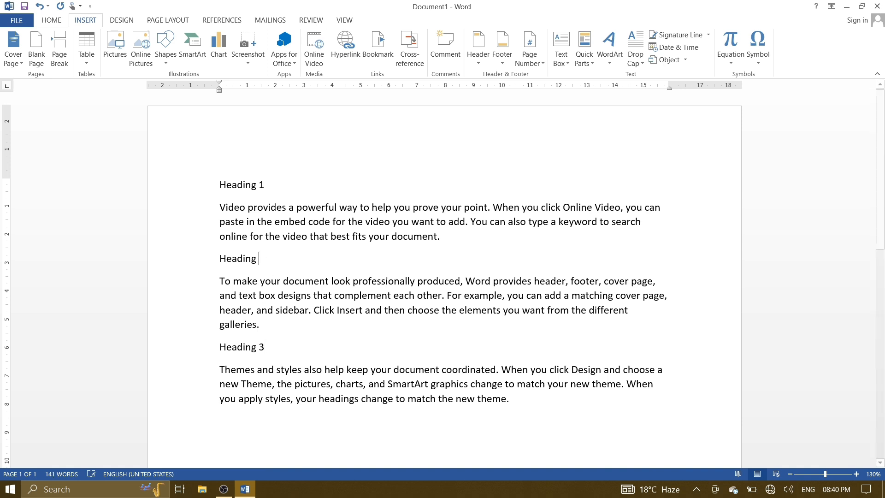
type("2")
Apply the Heading 1 style to all three heading lines.
triple_click(250, 184)
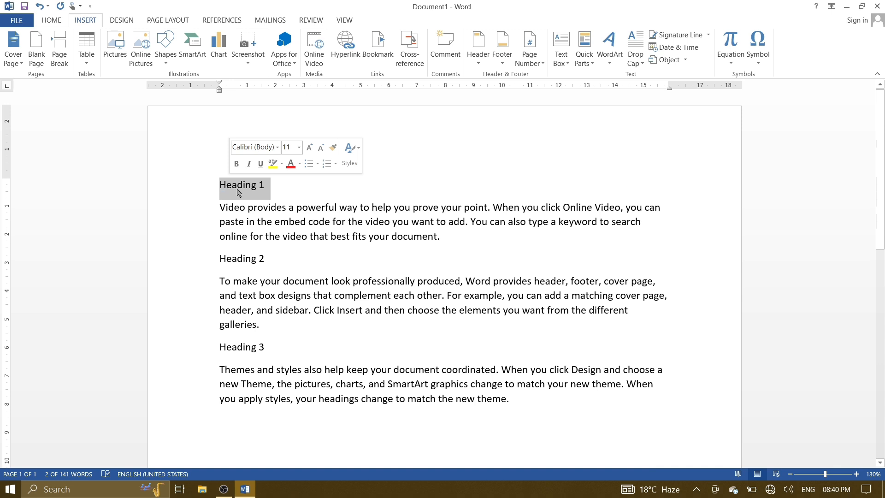
left_click(49, 26)
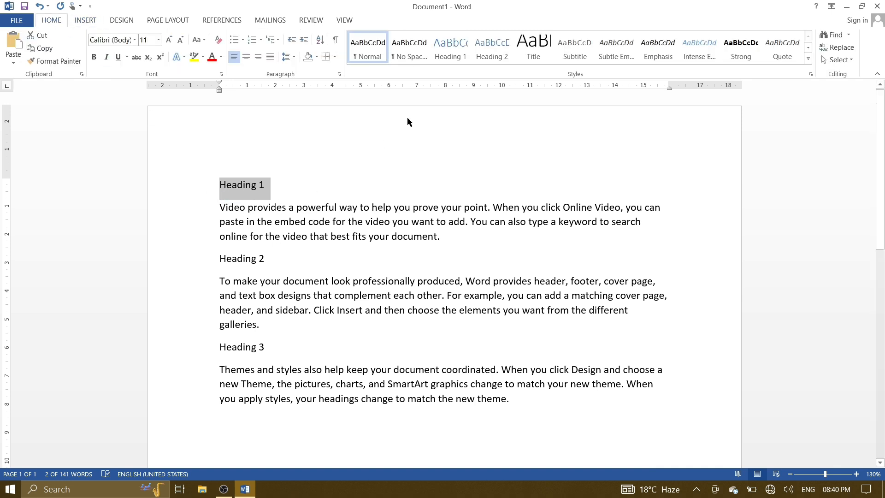
left_click(450, 60)
left_click(268, 269)
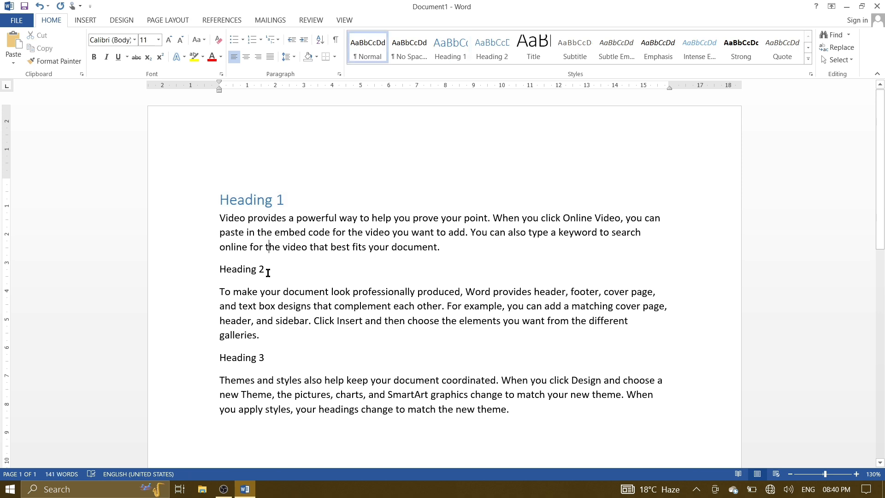
left_click(444, 57)
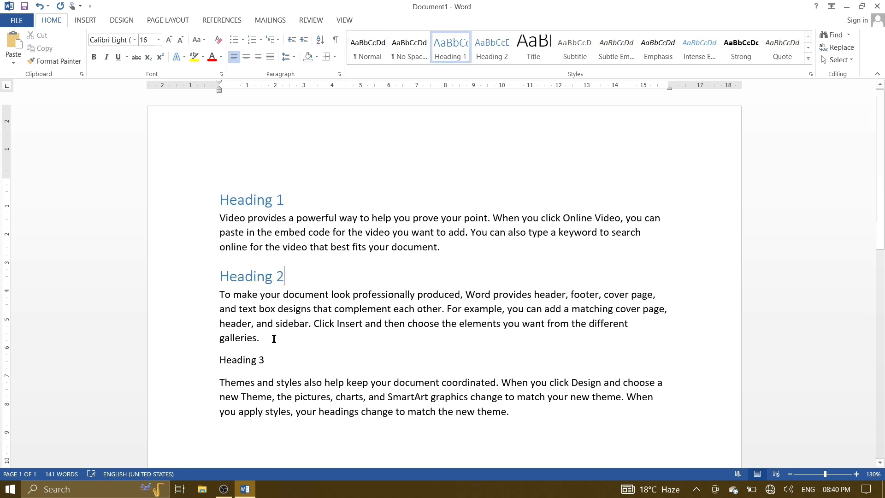
left_click(256, 360)
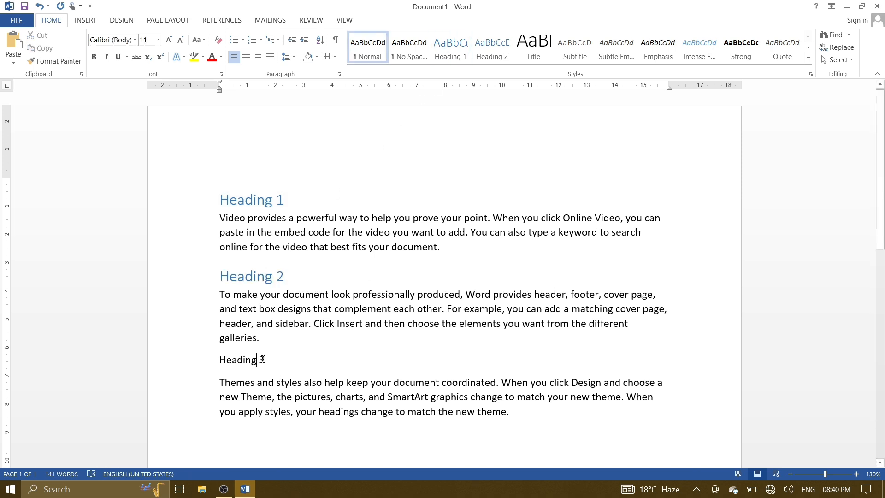
left_click(446, 59)
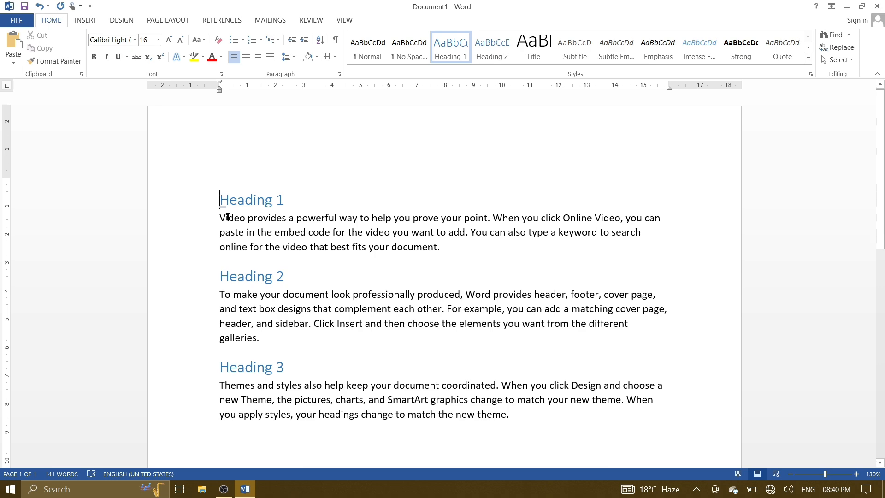
Insert a page break before the first heading to leave a blank page at the start of the document.
scroll(310, 226, "down", 8, "ctrl")
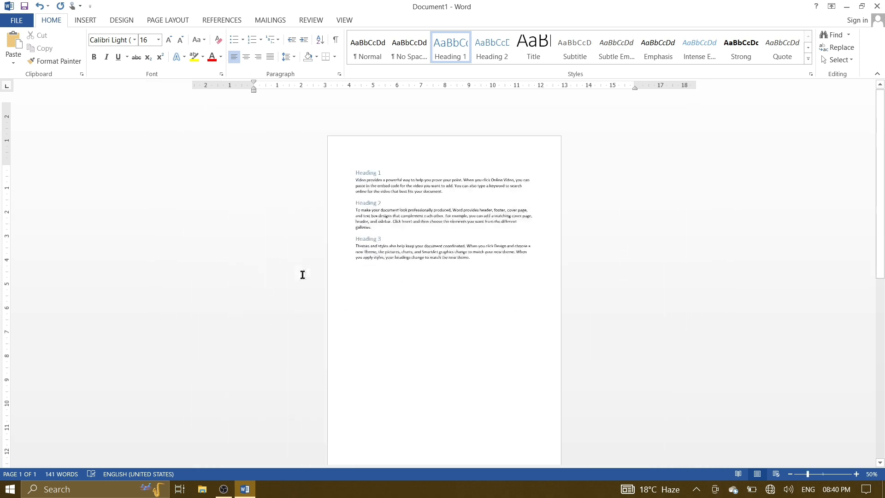
scroll(321, 227, "up", 5, "ctrl")
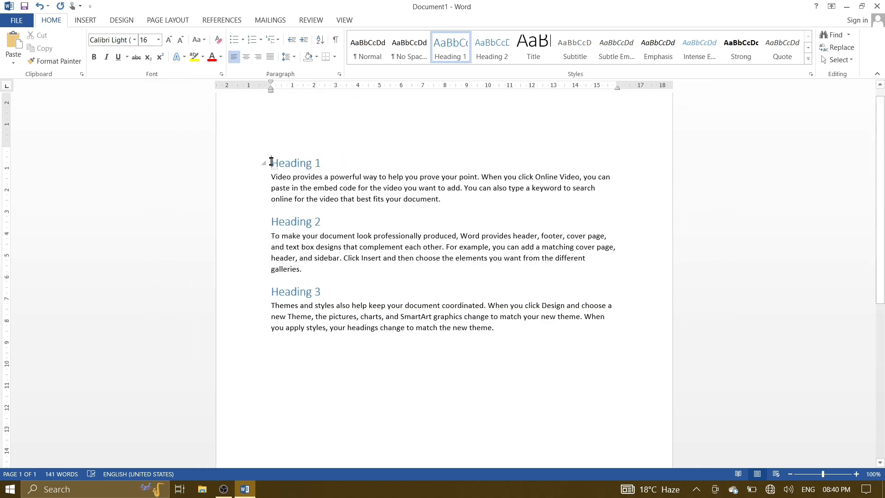
left_click(272, 162)
key("ctrl+Return")
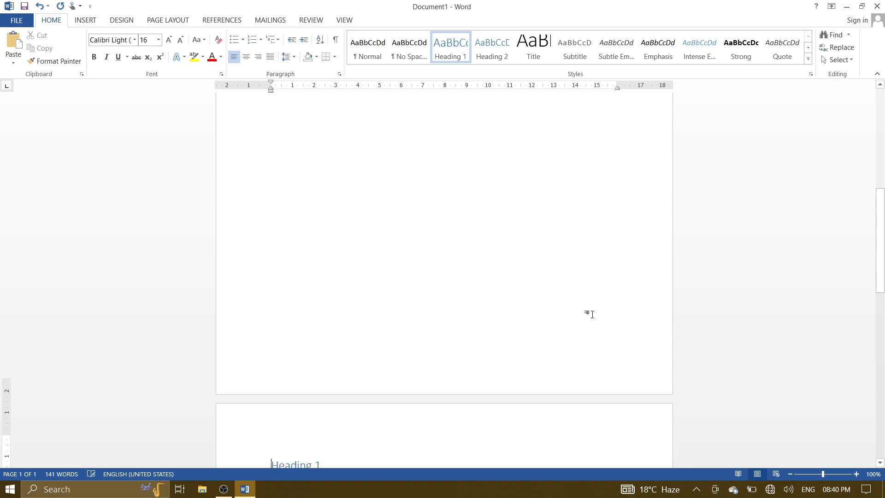
scroll(493, 271, "down", 6, "ctrl")
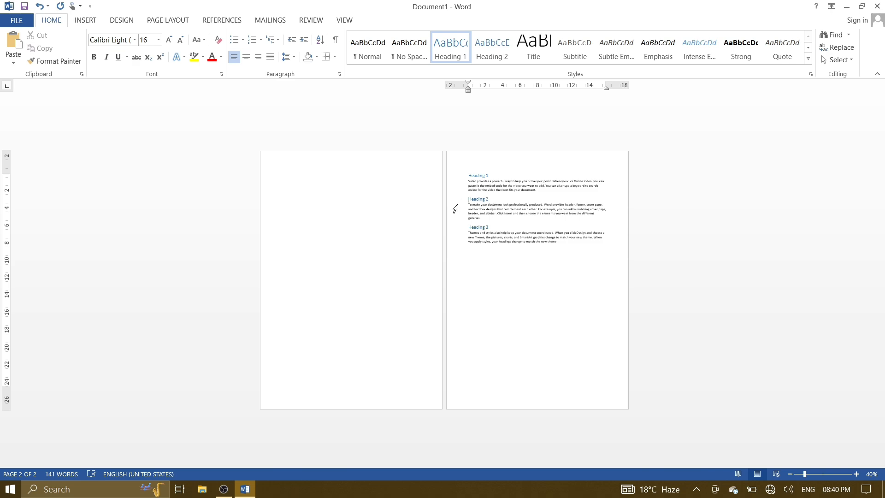
Insert page breaks before the second and third headings so each section starts on its own page.
scroll(455, 208, "up", 3, "ctrl")
key("ctrl+Return")
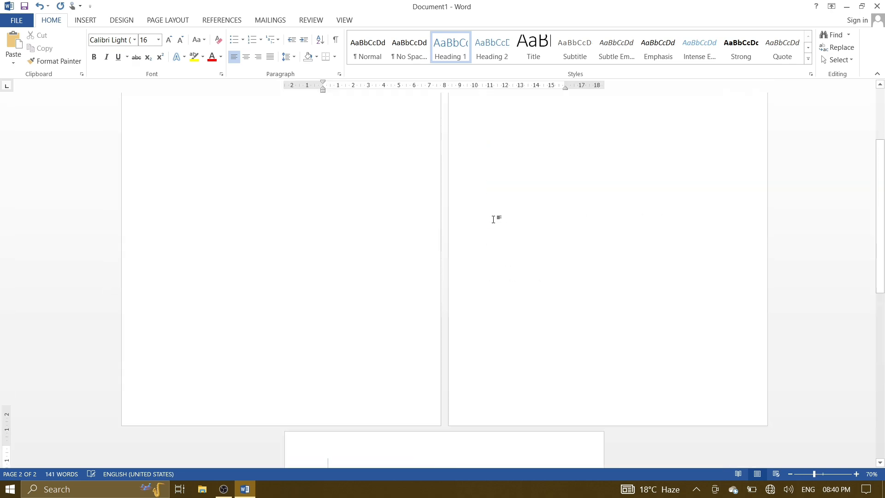
scroll(495, 221, "down", 5)
scroll(394, 216, "up", 6)
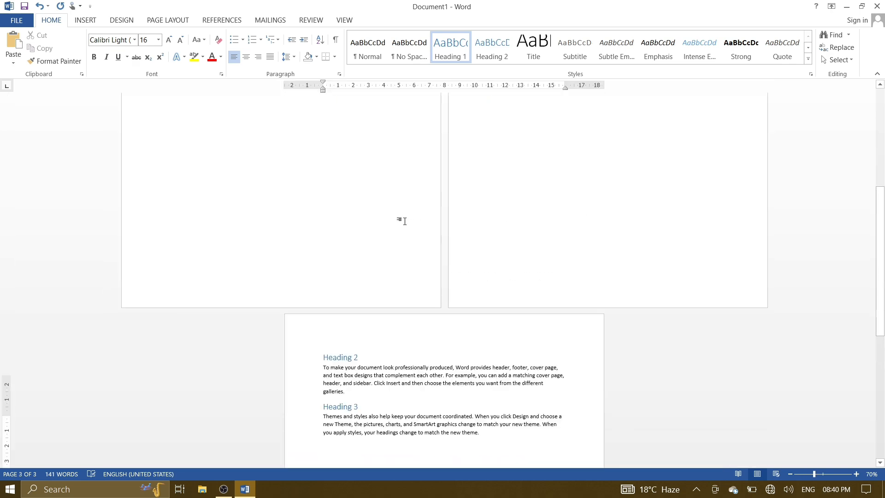
scroll(392, 288, "down", 4)
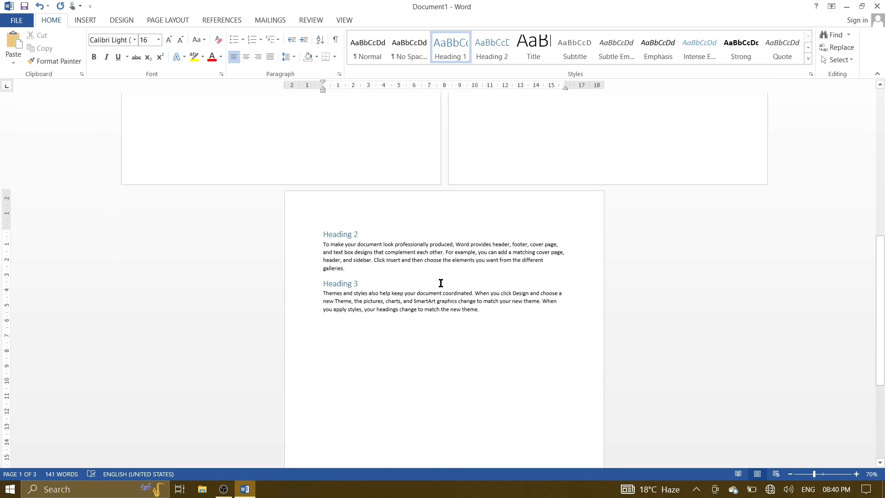
left_click(324, 283)
key("ctrl+Return")
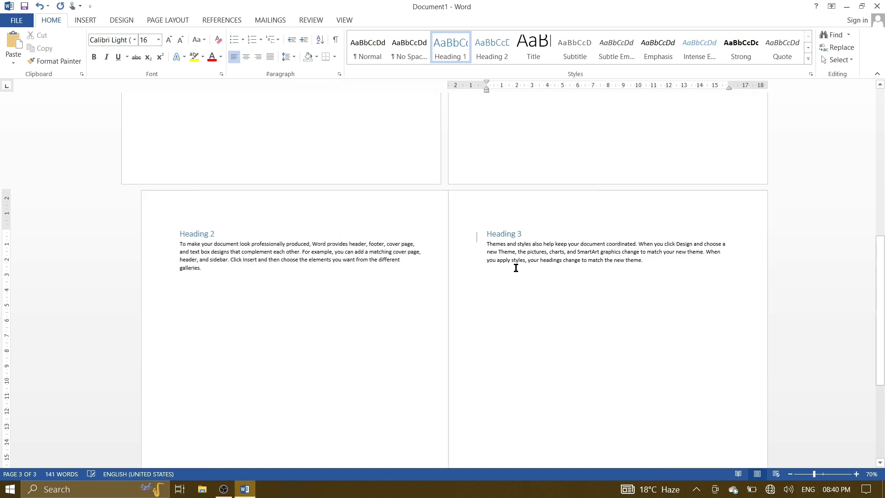
scroll(516, 265, "down", 4)
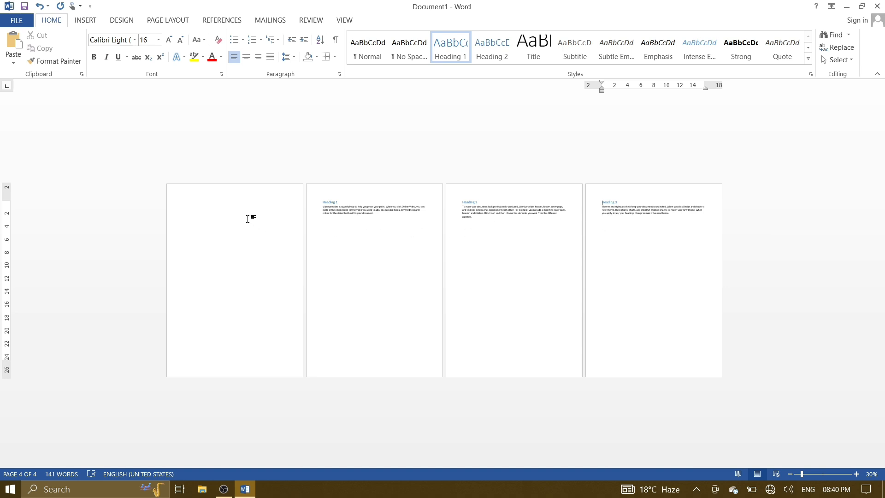
From the blank first page, check which places in this document a hyperlink can target, and cancel without inserting a link.
left_click(186, 208)
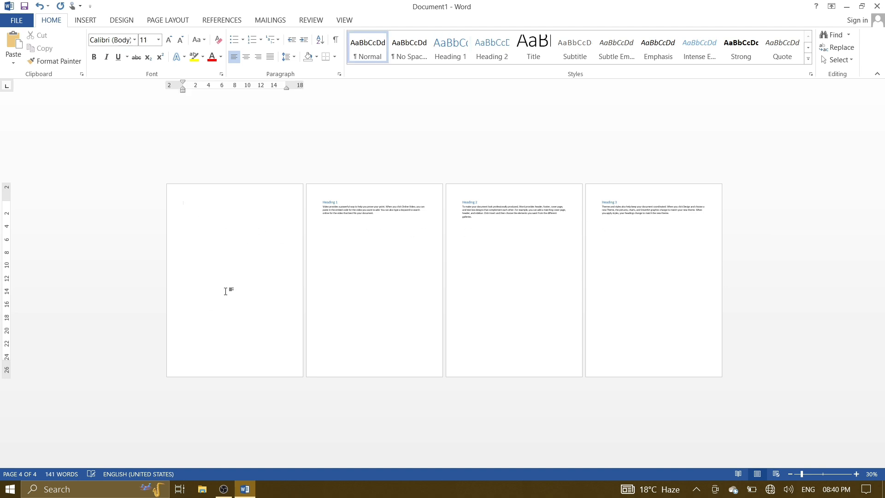
scroll(243, 249, "up", 3)
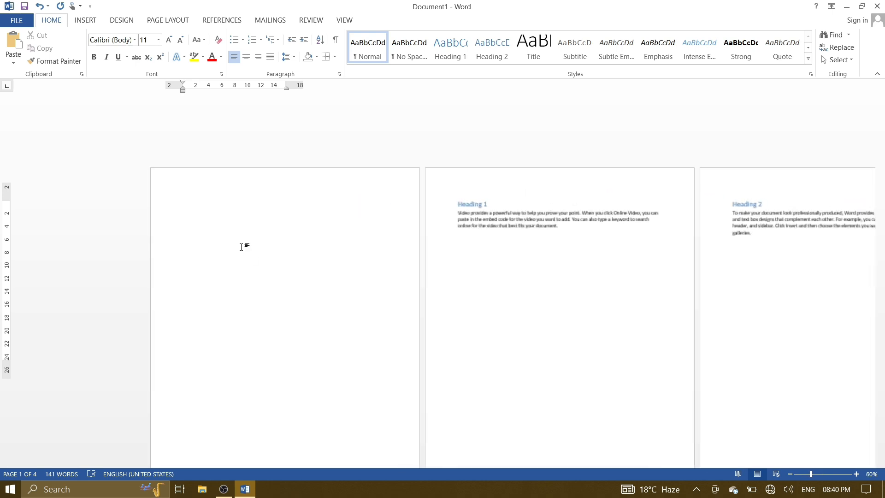
scroll(260, 261, "up", 6)
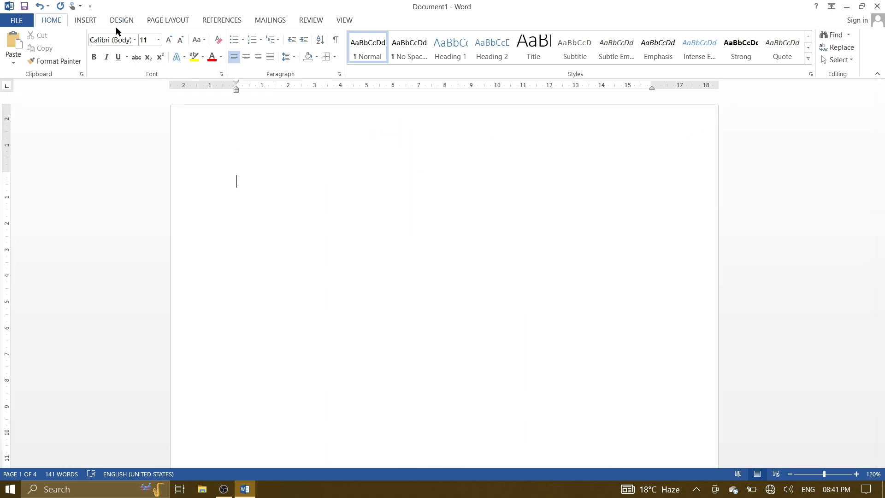
left_click(86, 22)
left_click(345, 46)
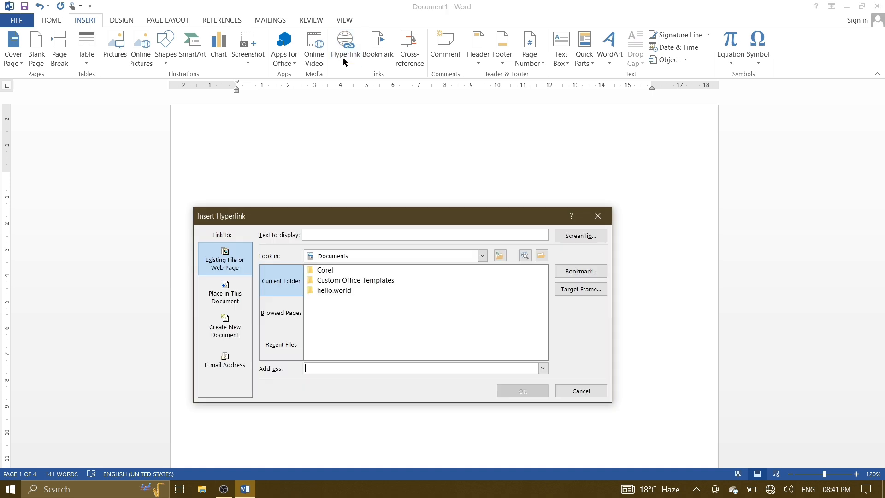
left_click(226, 297)
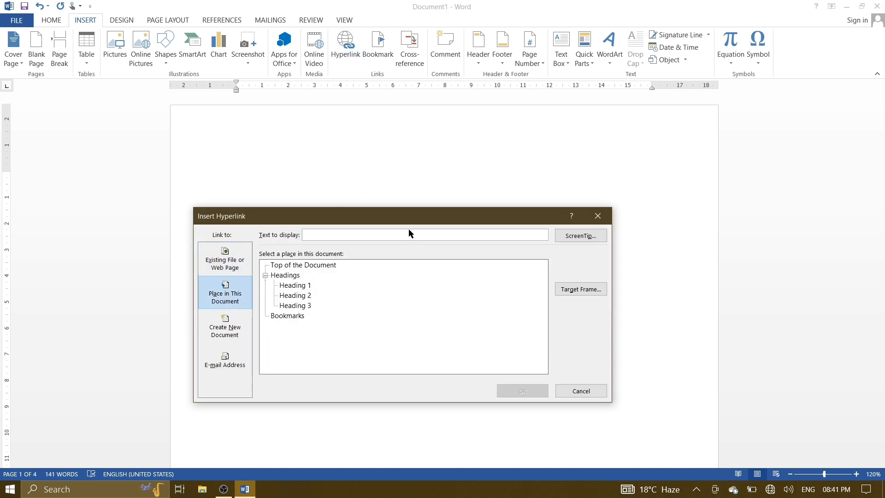
left_click_drag(409, 221, 467, 126)
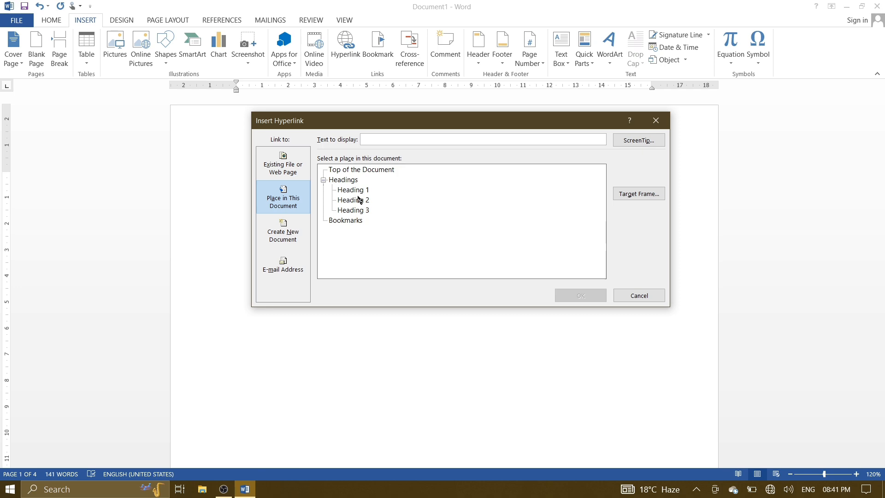
left_click(639, 296)
Change the first heading line on page 2 to the Normal style.
scroll(438, 275, "down", 3)
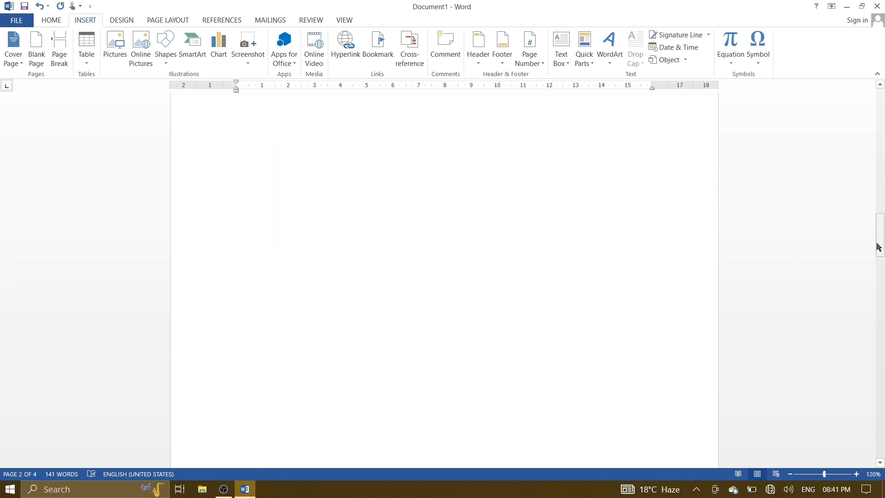
left_click_drag(877, 247, 883, 214)
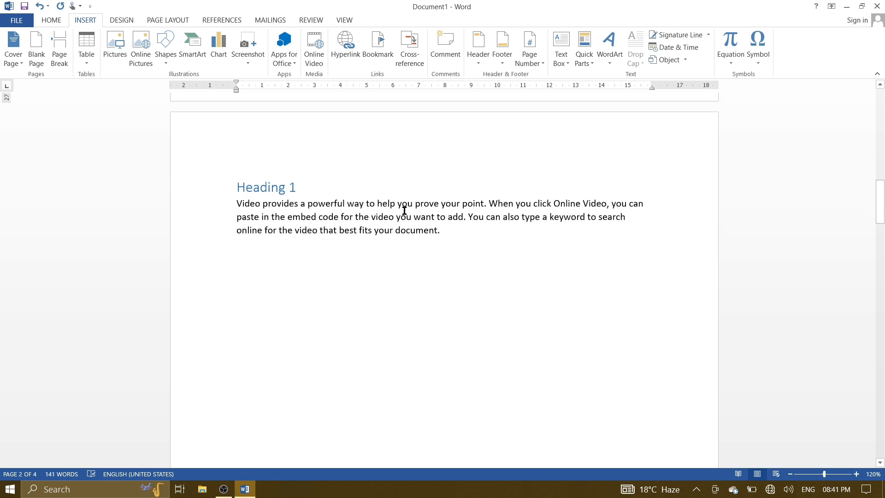
left_click(278, 189)
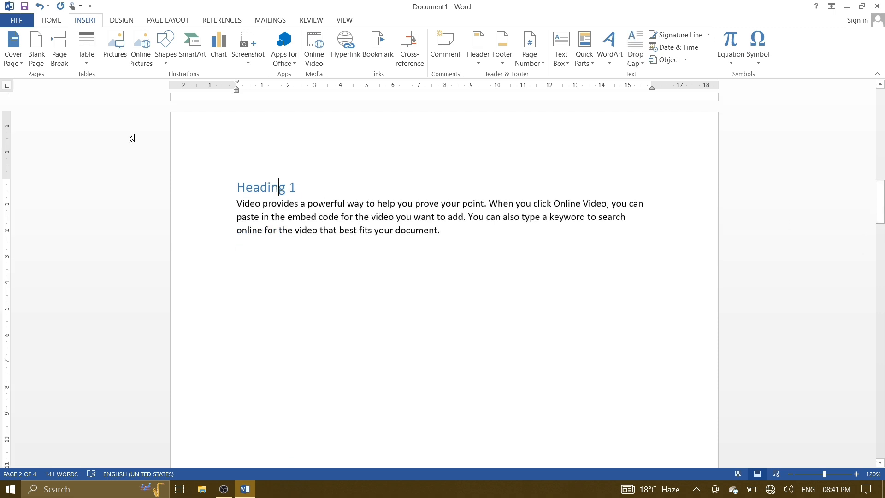
left_click(49, 20)
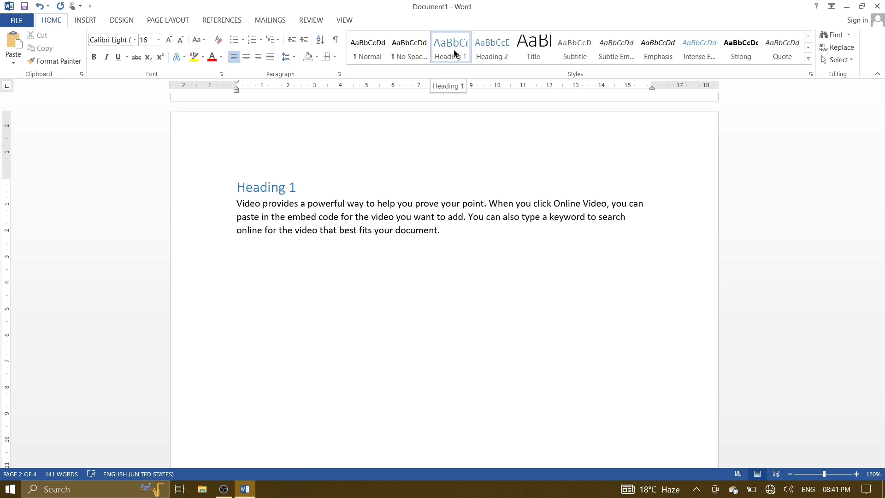
left_click(371, 53)
Start a new hyperlink to a place in this document and examine the headings offered as targets.
left_click(85, 19)
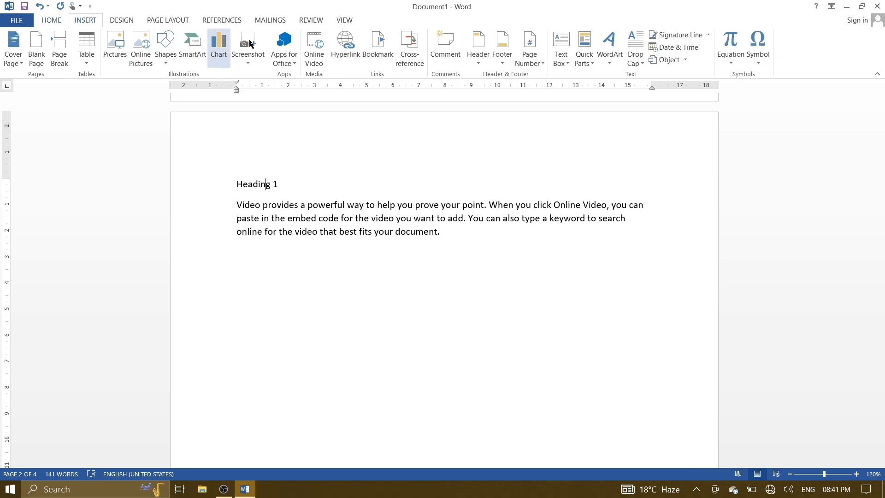
left_click(357, 63)
left_click(283, 199)
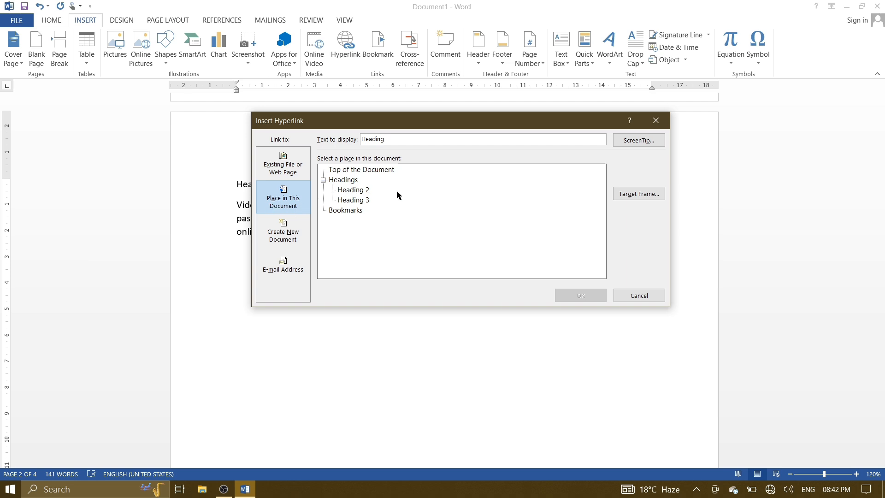
Cancel the hyperlink and apply the Heading 1 style to the first heading line on page 2.
left_click(650, 297)
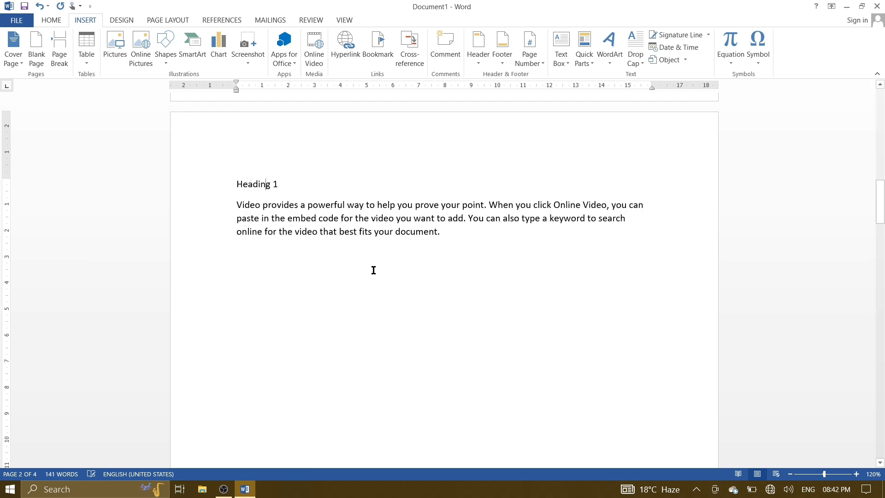
left_click(289, 184)
left_click(52, 20)
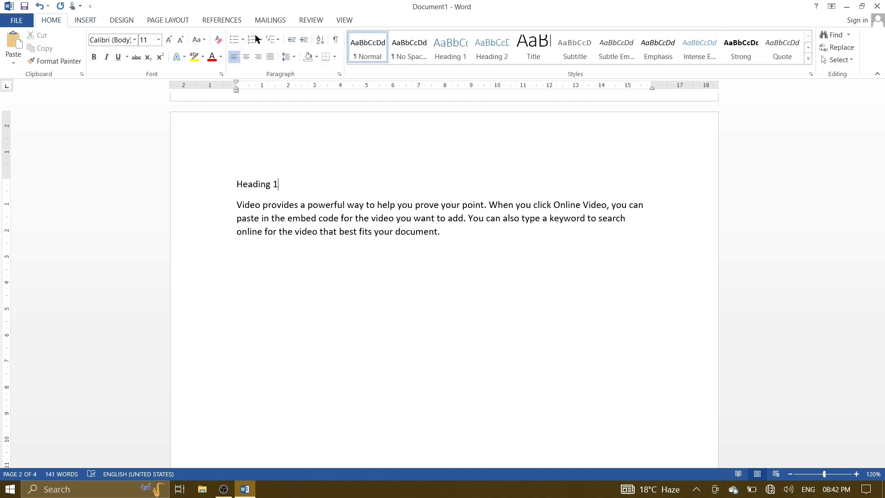
left_click(446, 52)
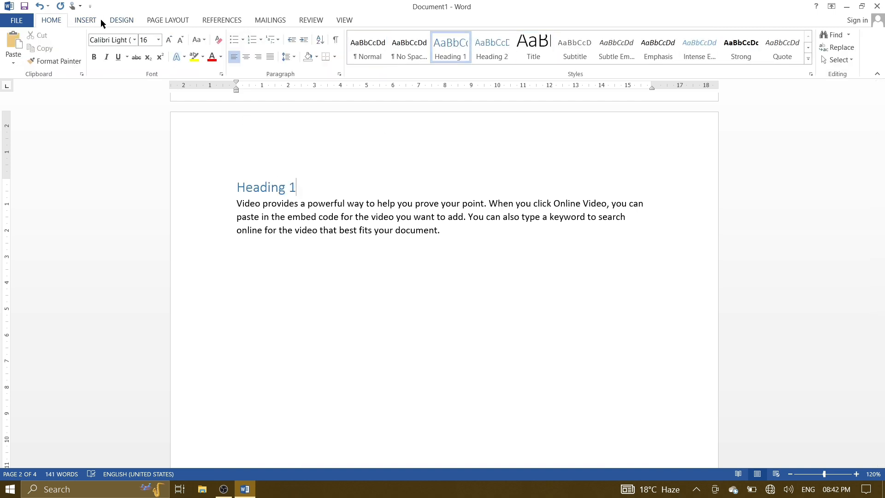
Check the headings offered as hyperlink targets in this document again, and cancel without inserting a link.
left_click(87, 20)
left_click(351, 51)
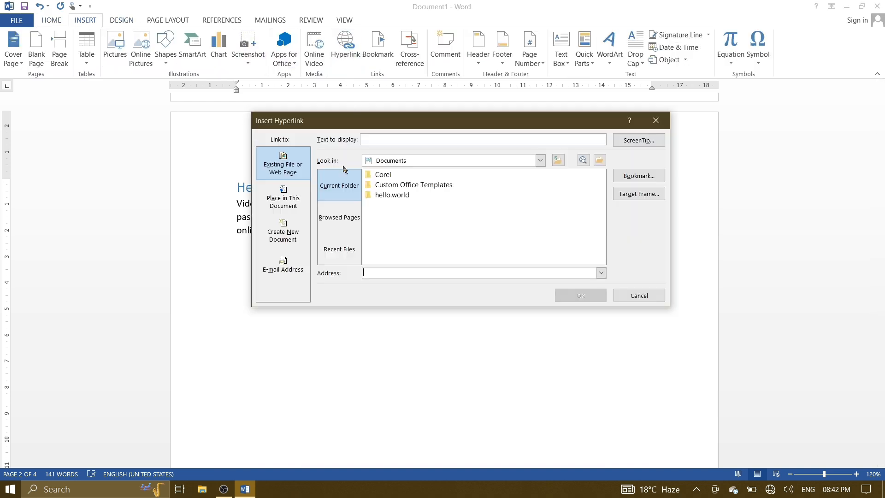
left_click(283, 197)
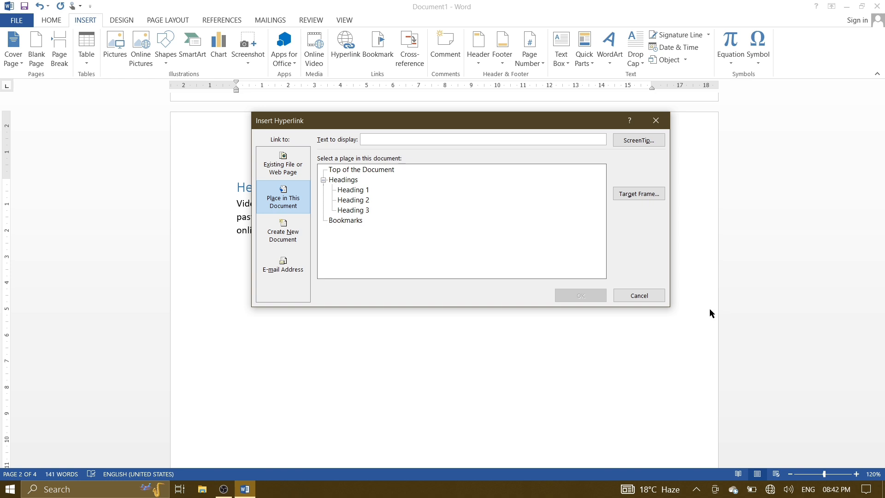
left_click(646, 296)
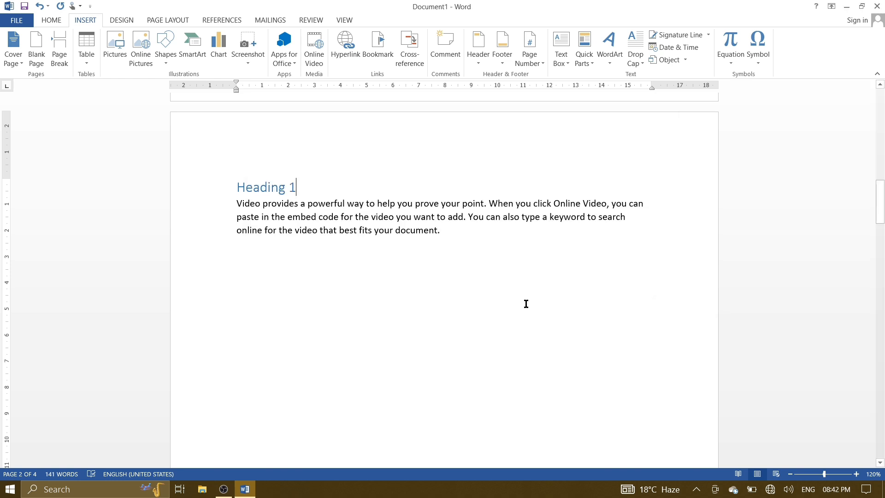
On the blank first page, insert a hyperlink to the Heading 1 place in this document.
scroll(525, 304, "up", 10)
left_click(211, 162)
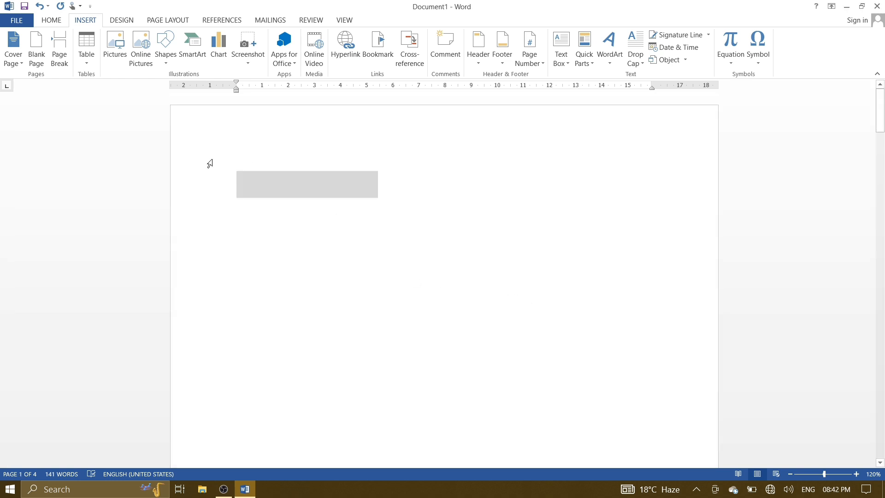
left_click(246, 185)
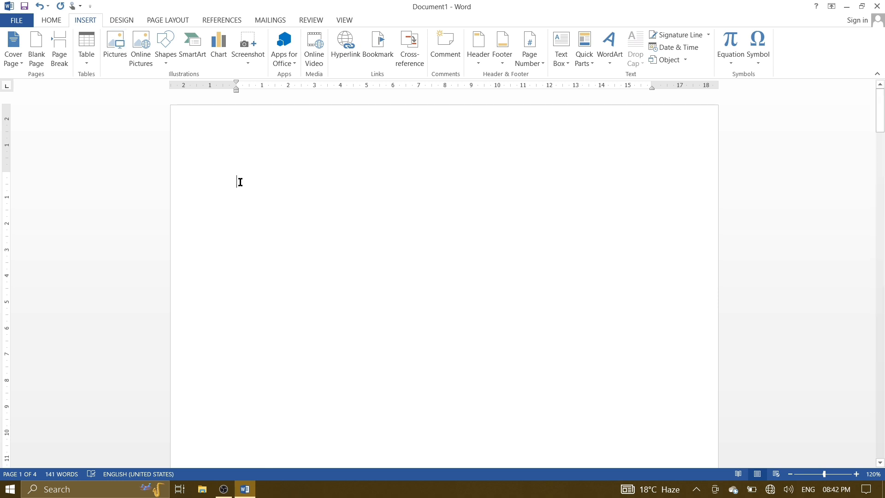
left_click(346, 54)
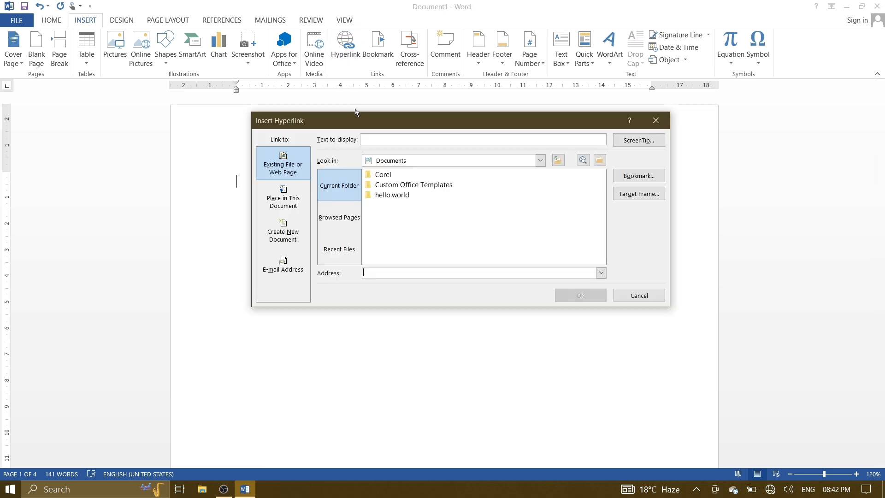
left_click(286, 210)
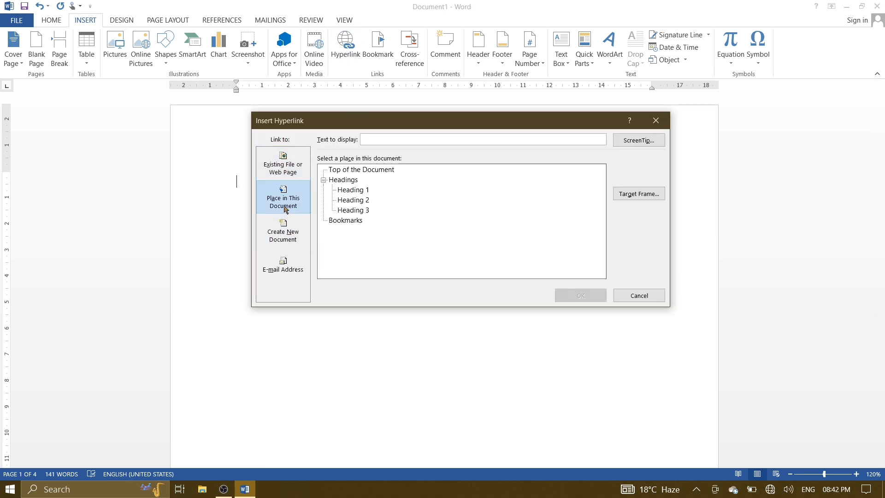
left_click(352, 190)
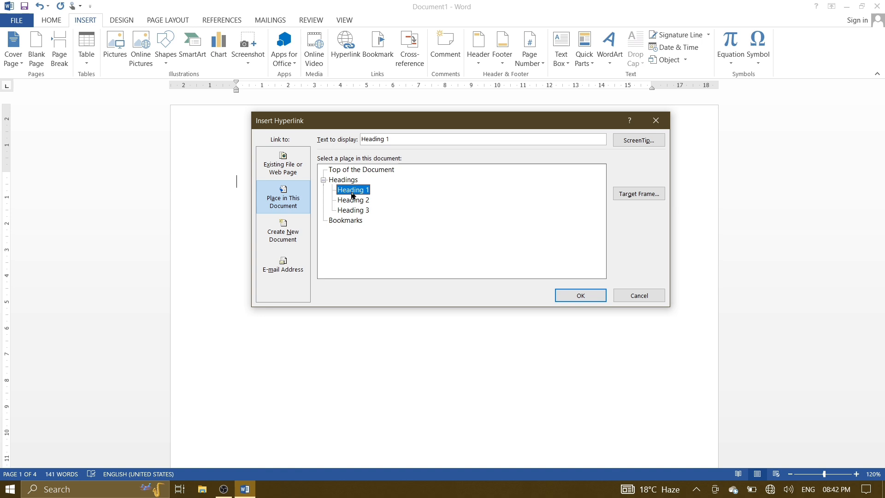
left_click(604, 300)
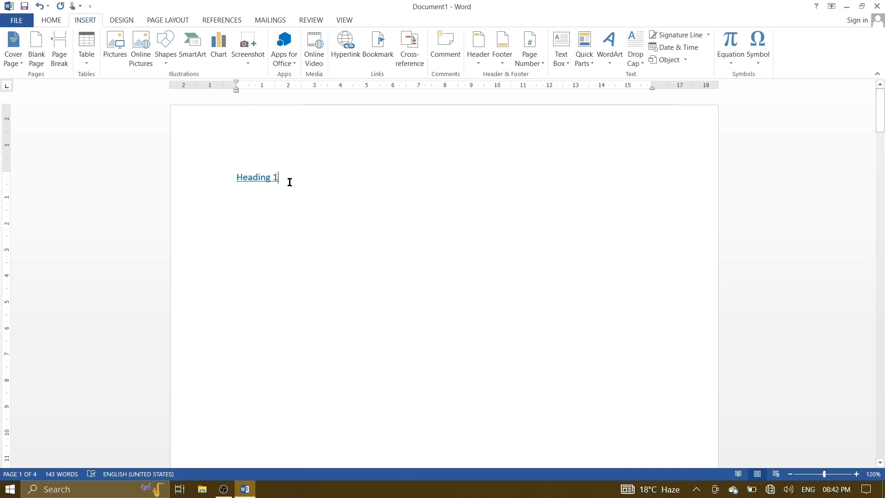
Add hyperlinks to the Heading 2 and Heading 3 places in this document, each on its own line below the Heading 1 link.
key("Return")
left_click(342, 50)
left_click(353, 200)
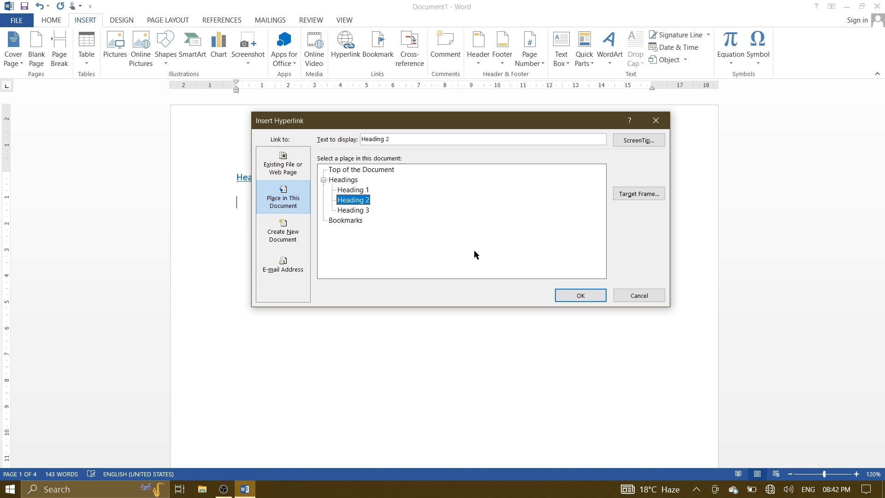
left_click(574, 297)
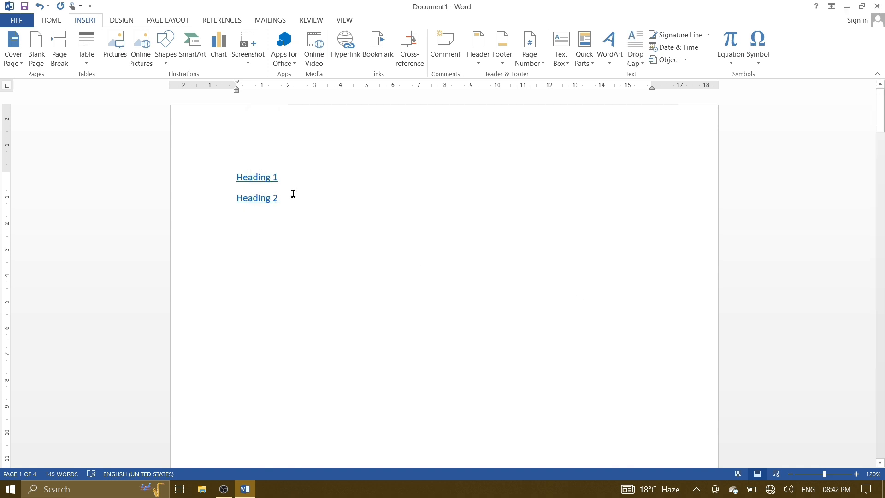
key("Return")
left_click(345, 63)
left_click(345, 211)
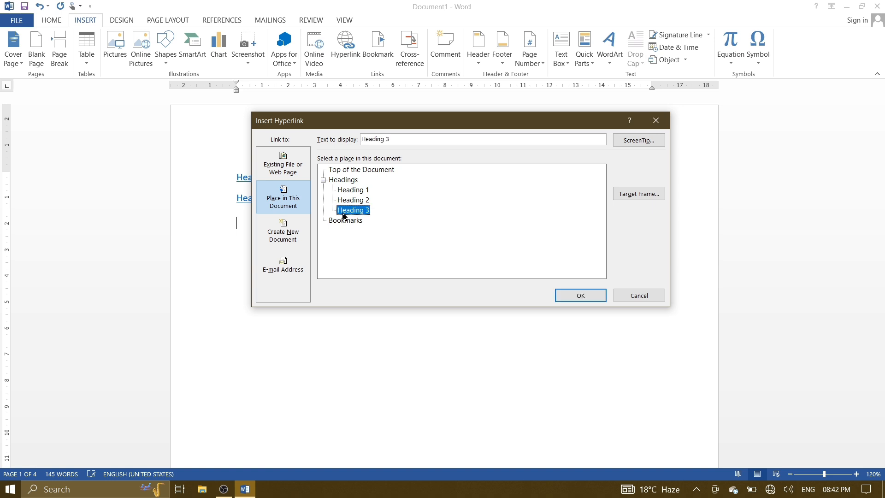
left_click(580, 297)
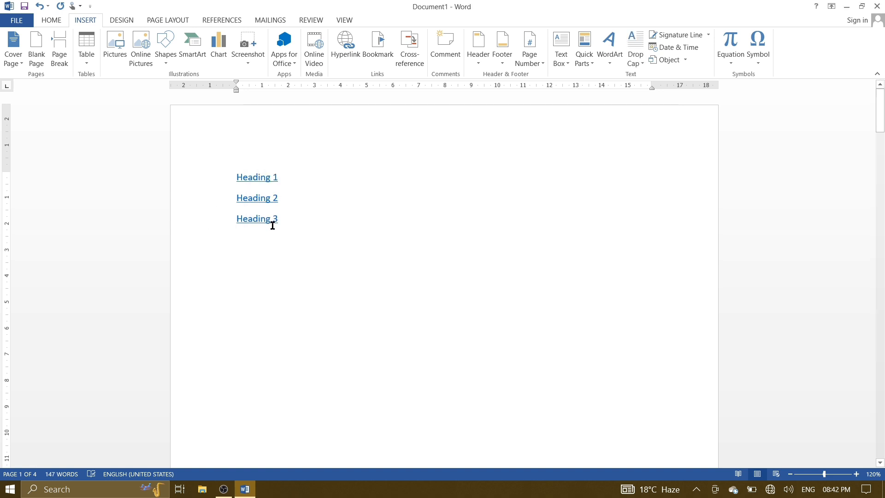
Test the Heading 1 and Heading 3 links on the first page by following each one to its section.
left_click(253, 184, "ctrl")
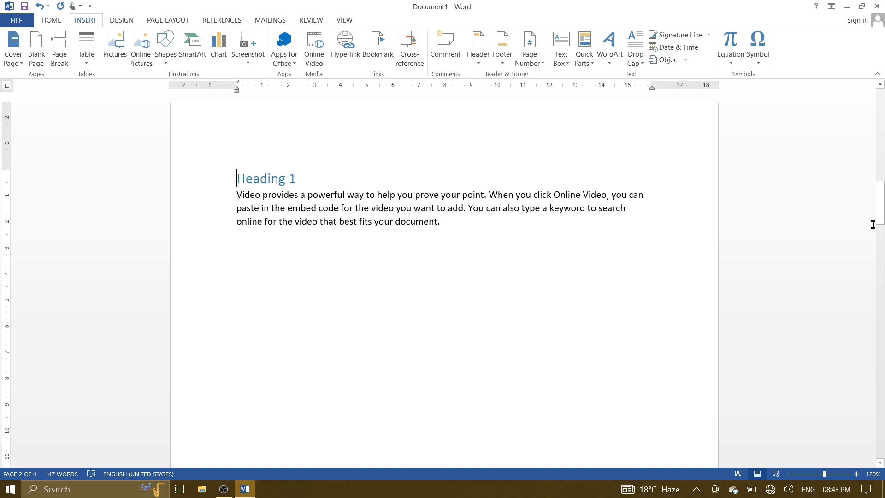
left_click_drag(879, 221, 880, 124)
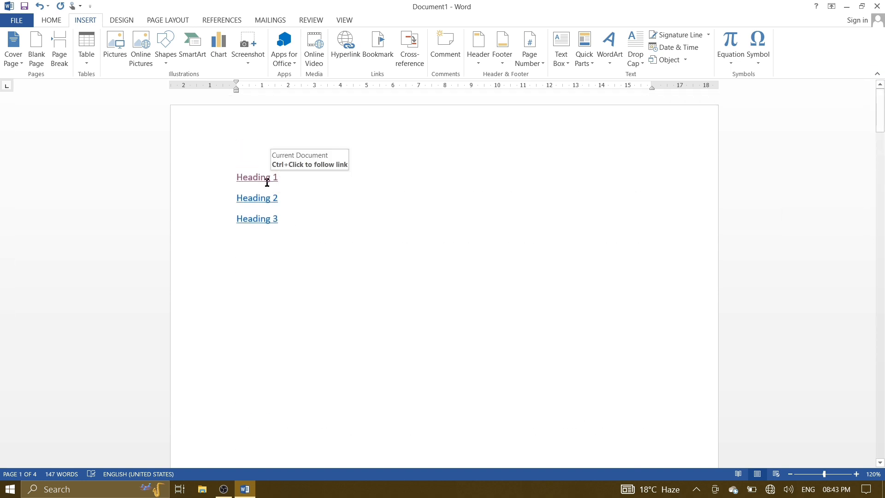
left_click(253, 220, "ctrl")
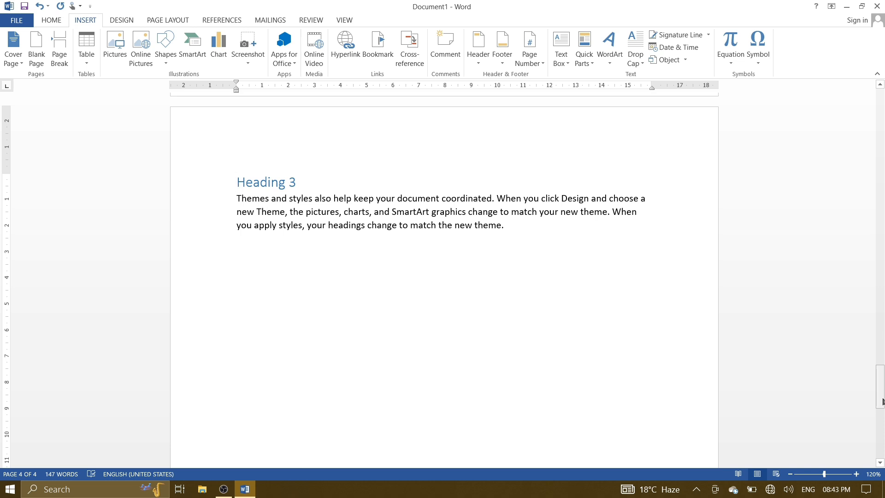
left_click_drag(882, 401, 882, 400)
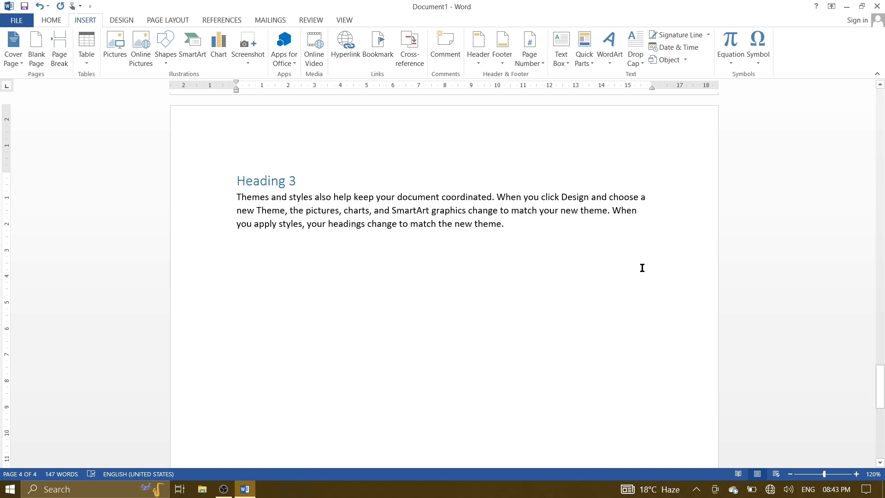
scroll(646, 267, "down", 9)
scroll(646, 266, "up", 20)
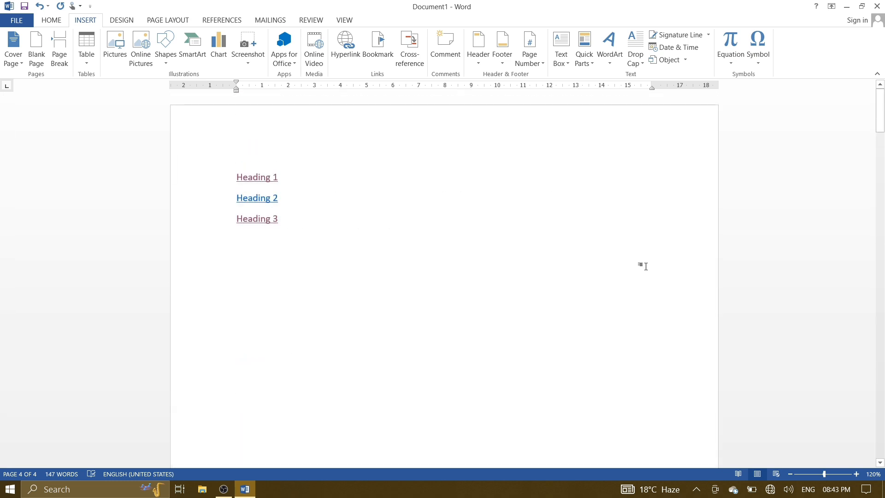
scroll(646, 267, "down", 20)
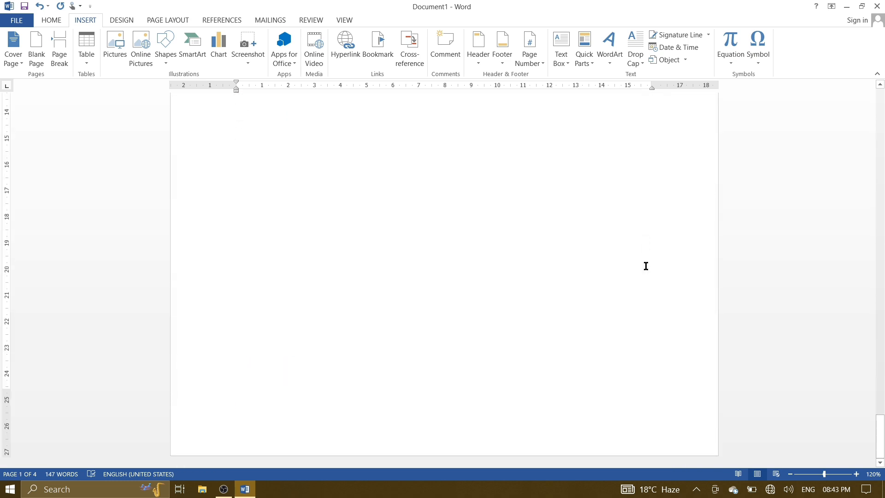
left_click_drag(883, 451, 881, 382)
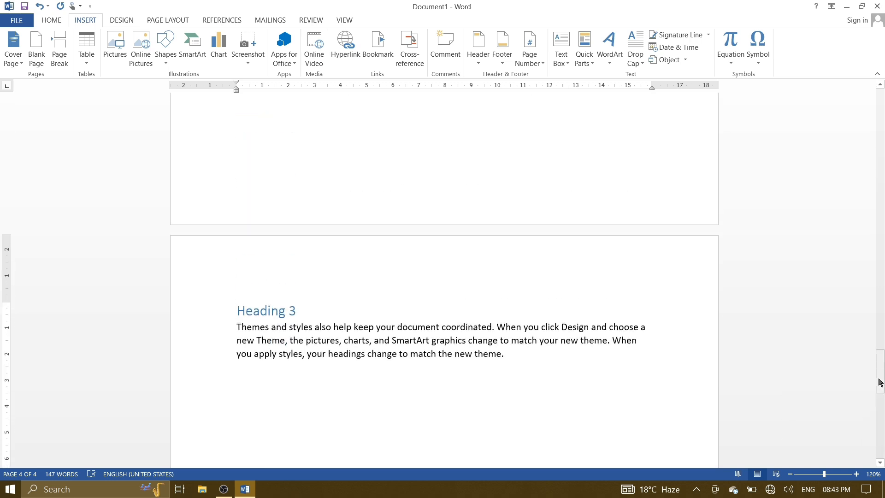
key("ctrl+k")
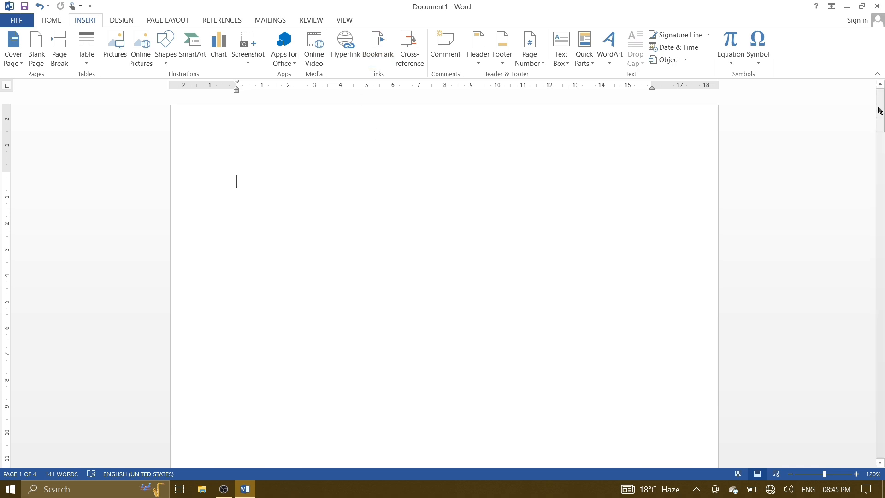
Bookmark the sentence "Video provides a powerful way to help you prove your point." under Heading 1 with the name h1.
left_click_drag(879, 111, 881, 130)
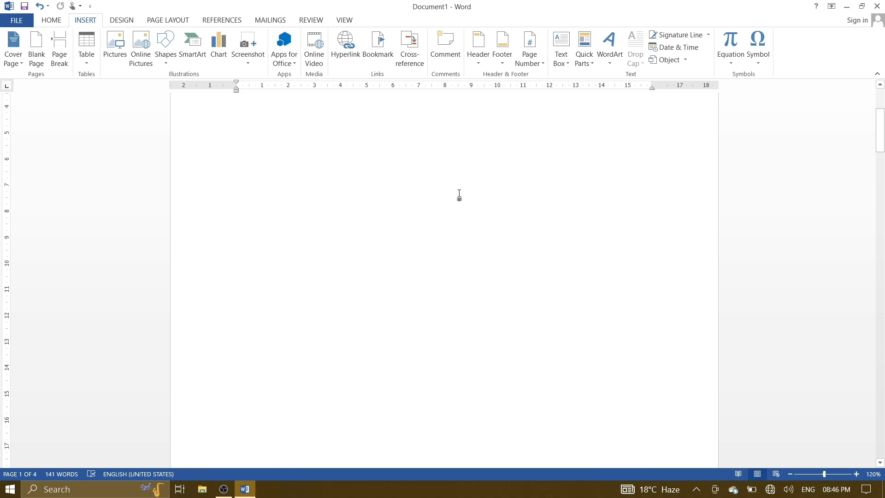
scroll(458, 195, "up", 3)
left_click_drag(883, 119, 881, 200)
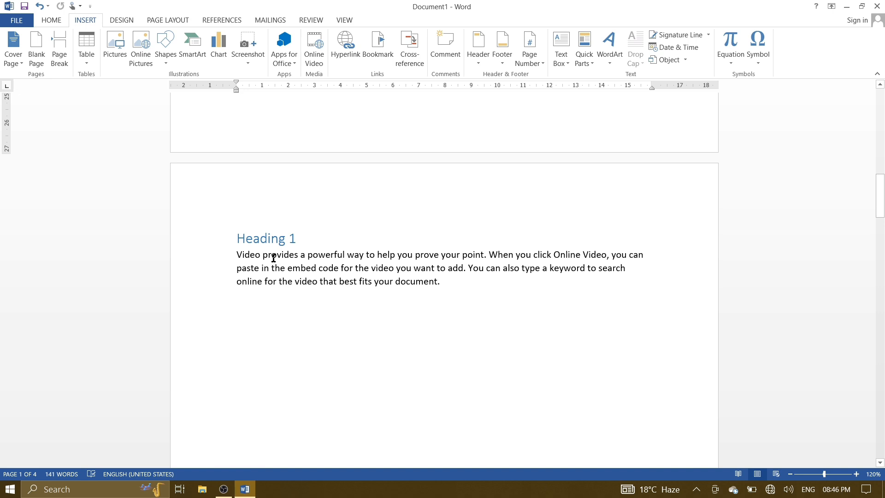
mouse_move(880, 198)
left_mouse_down()
mouse_move(882, 121)
mouse_move(884, 203)
left_mouse_up()
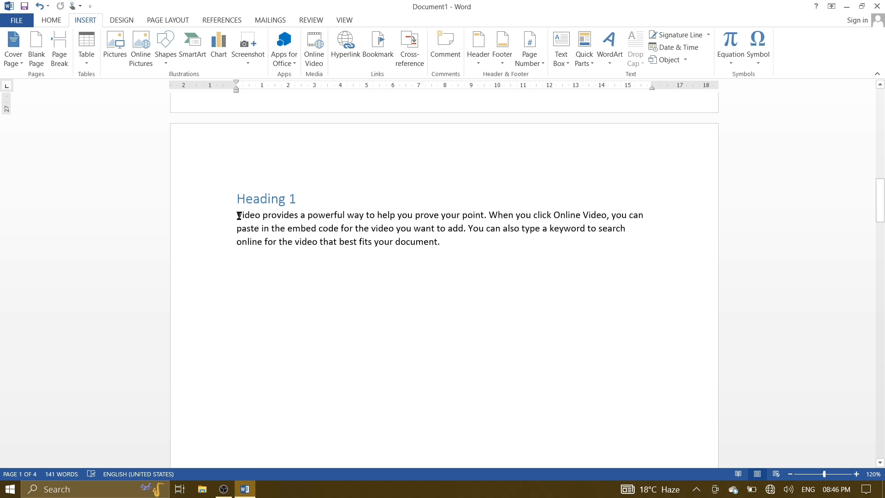
left_click_drag(239, 215, 488, 216)
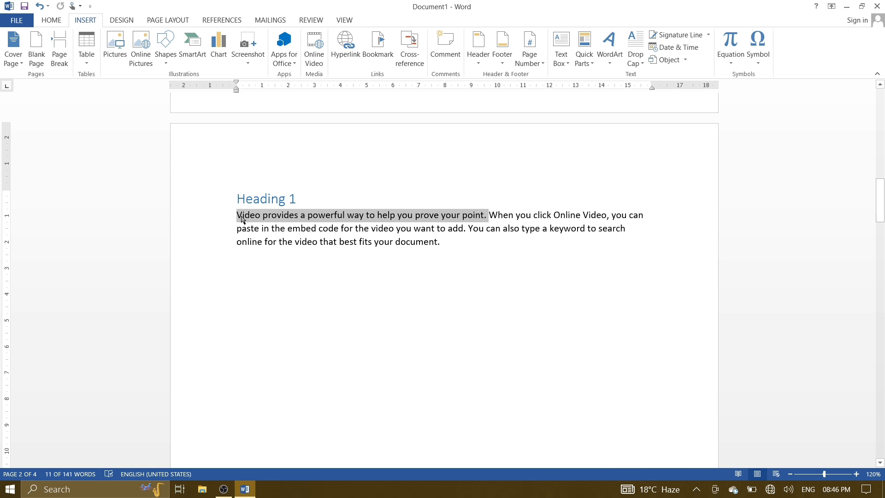
left_click(375, 55)
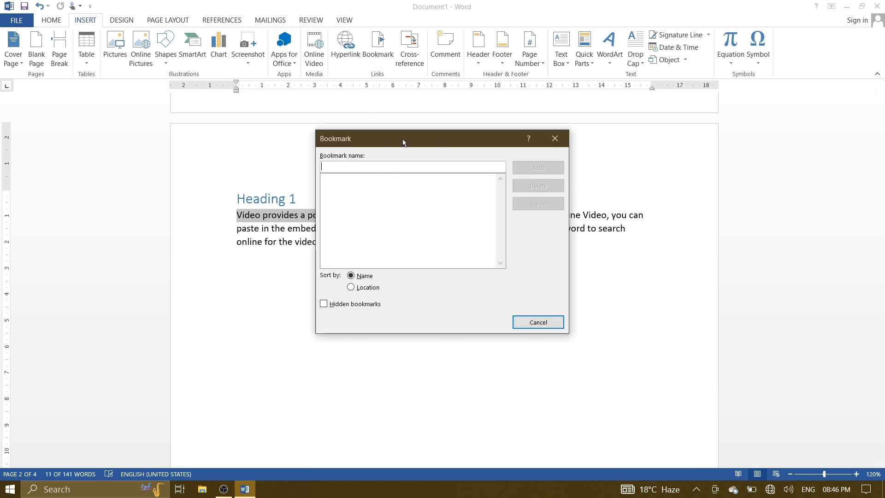
left_click_drag(403, 139, 451, 150)
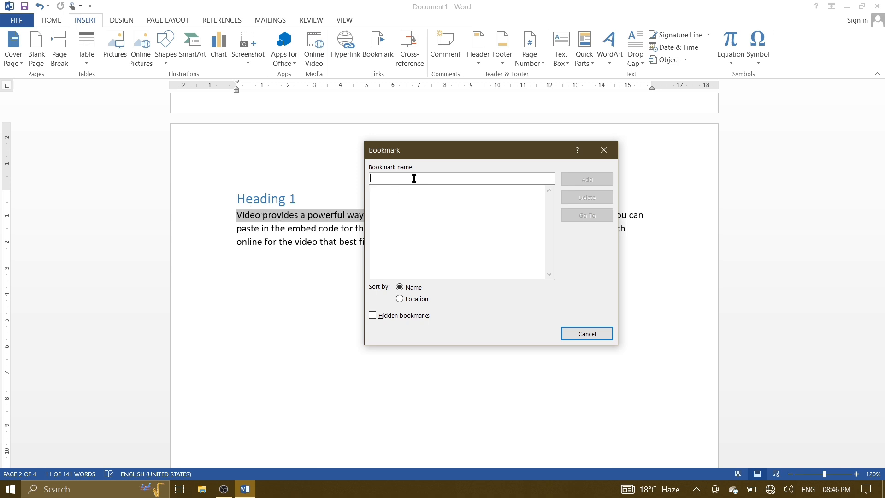
type("h1")
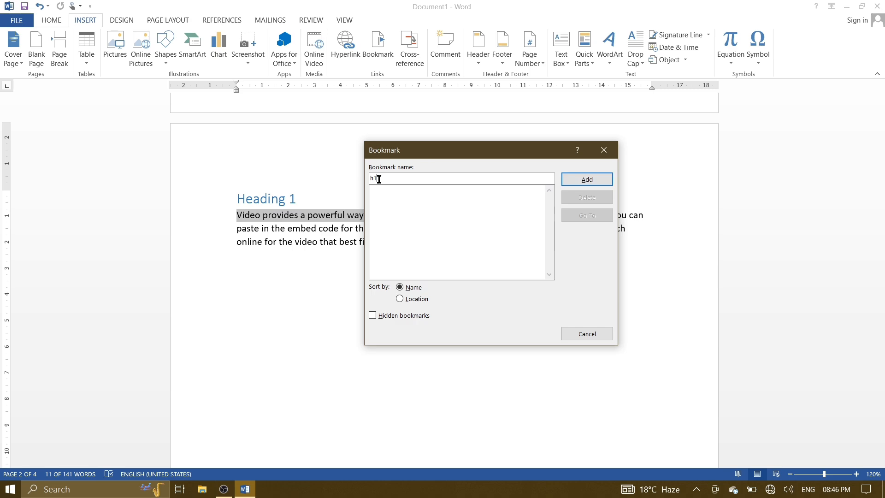
left_click(579, 184)
Bookmark the Heading 2 passage from "and text box designs" to "header, and sidebar." with the name h2.
left_click_drag(883, 201, 882, 295)
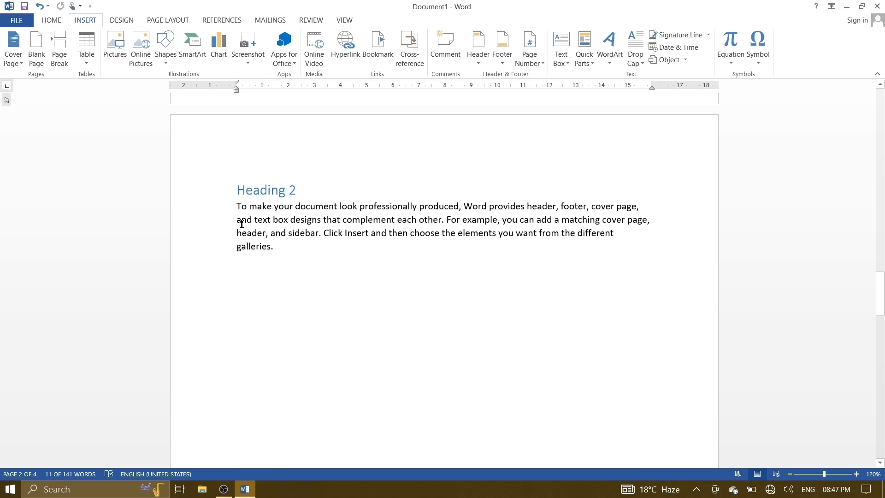
left_click_drag(237, 220, 321, 233)
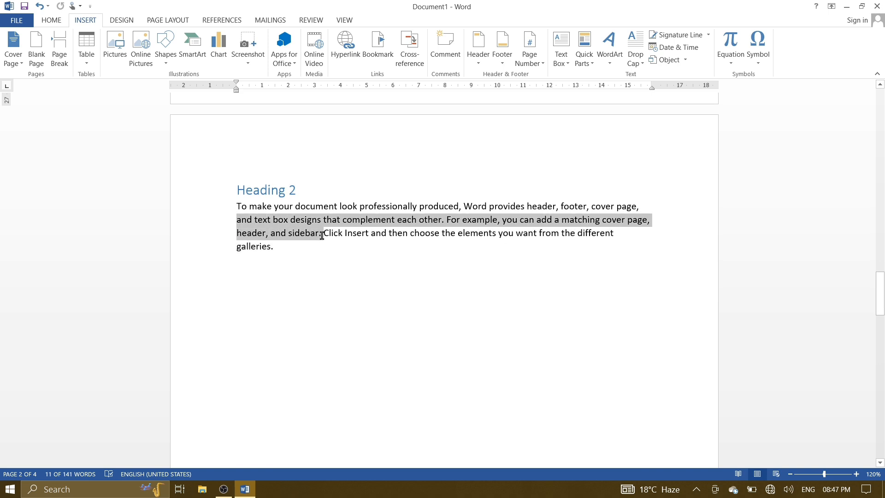
left_click(372, 44)
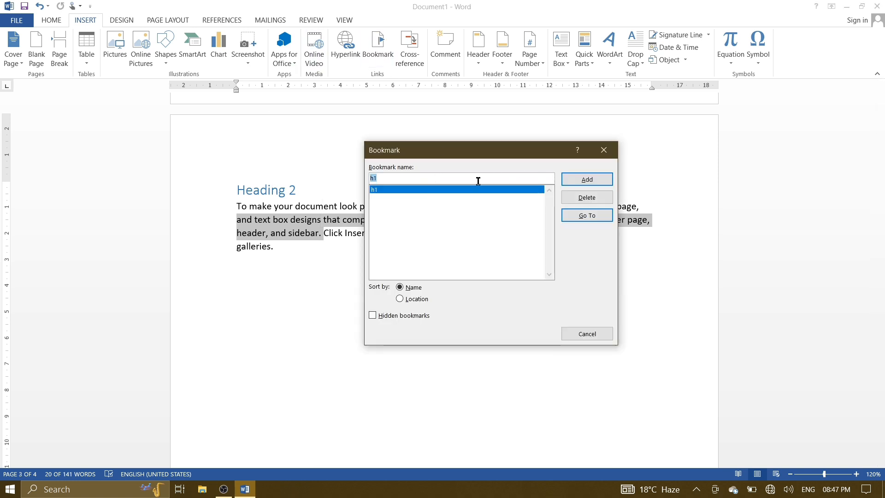
left_click(433, 176)
key("BackSpace")
type("2")
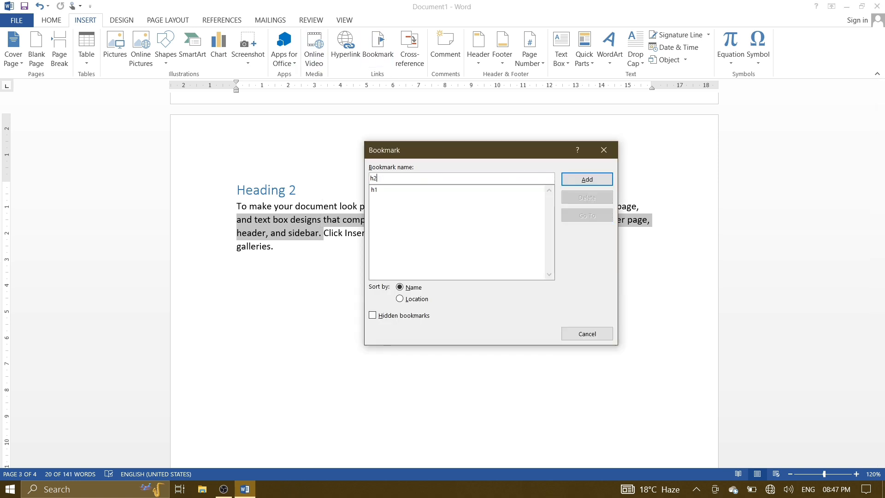
left_click(602, 180)
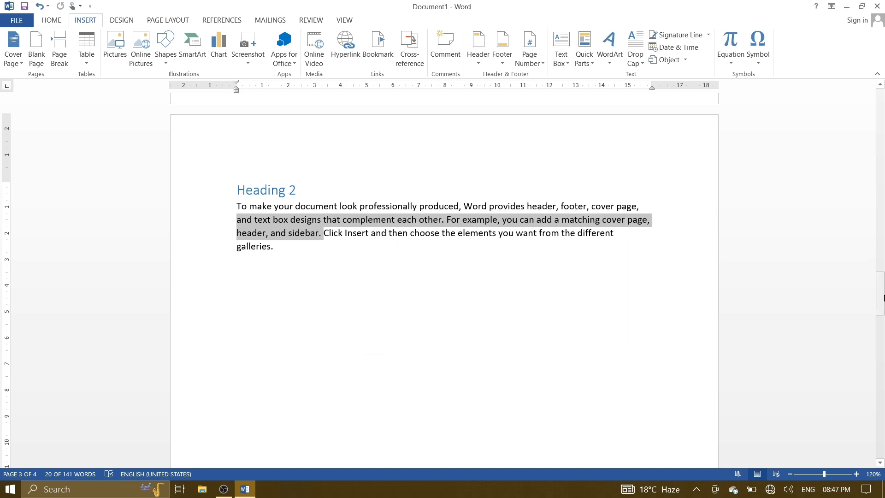
Bookmark the last line under Heading 3, "you apply styles, your headings change to match the new theme.", as h3 and check the bookmark list.
left_click_drag(883, 297, 882, 381)
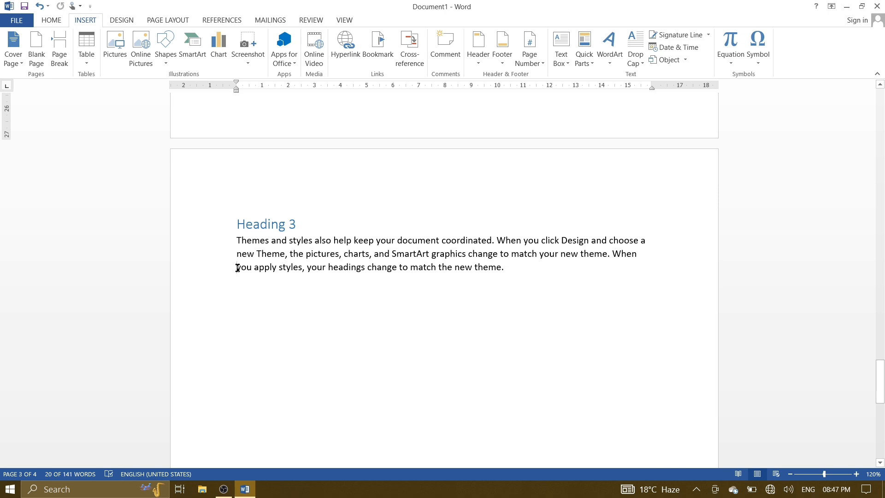
left_click_drag(238, 268, 506, 270)
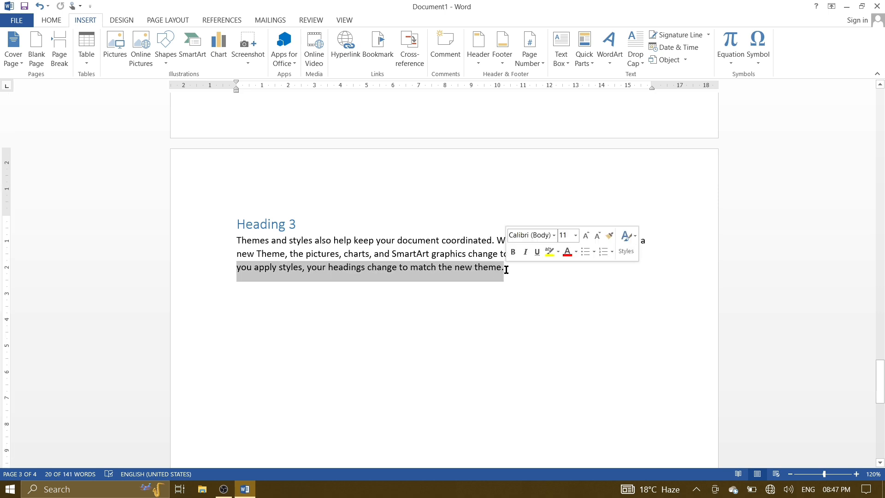
left_click(379, 53)
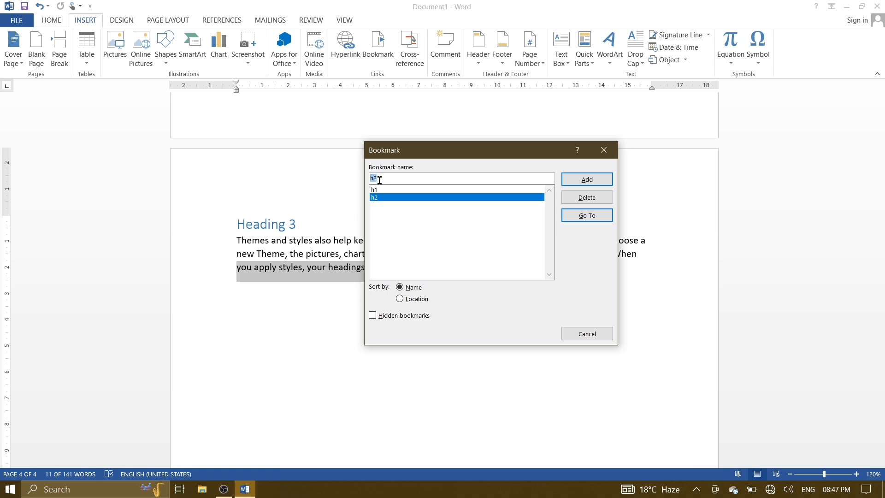
type("h")
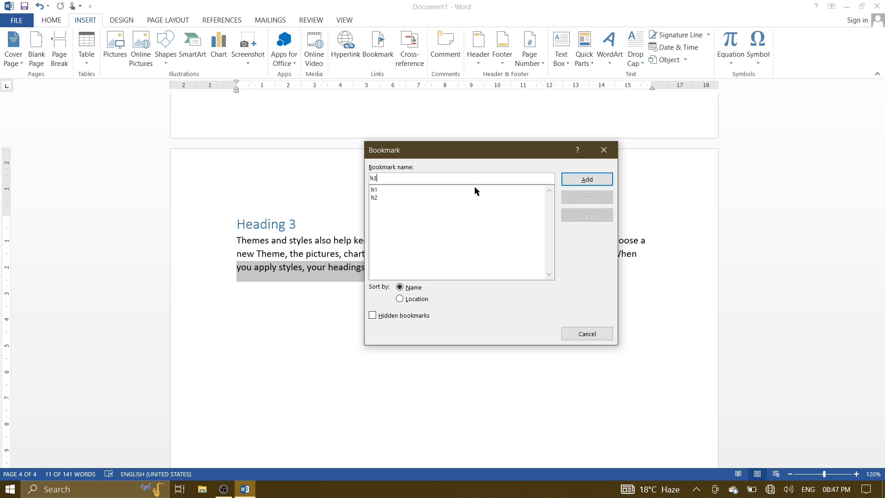
left_click(586, 179)
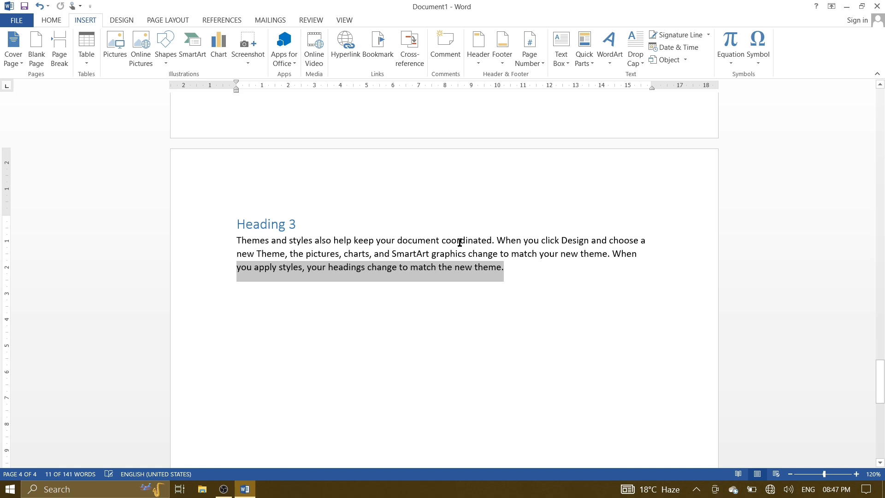
left_click(379, 51)
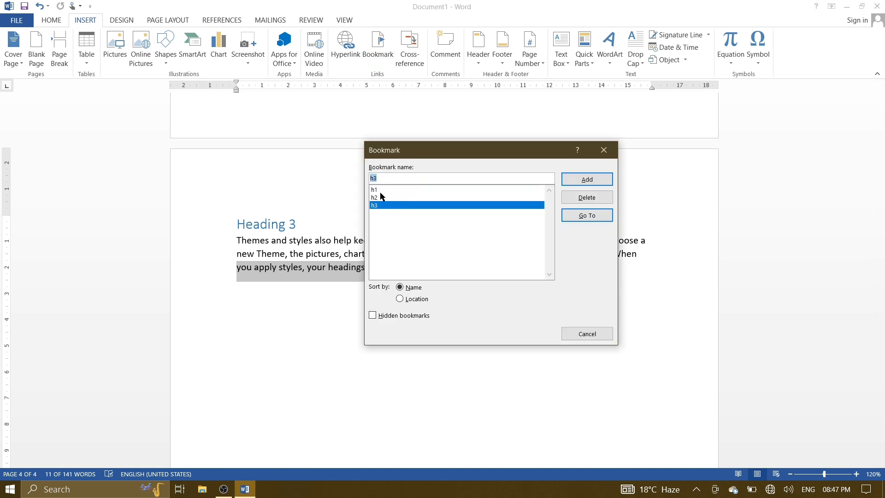
left_click(589, 334)
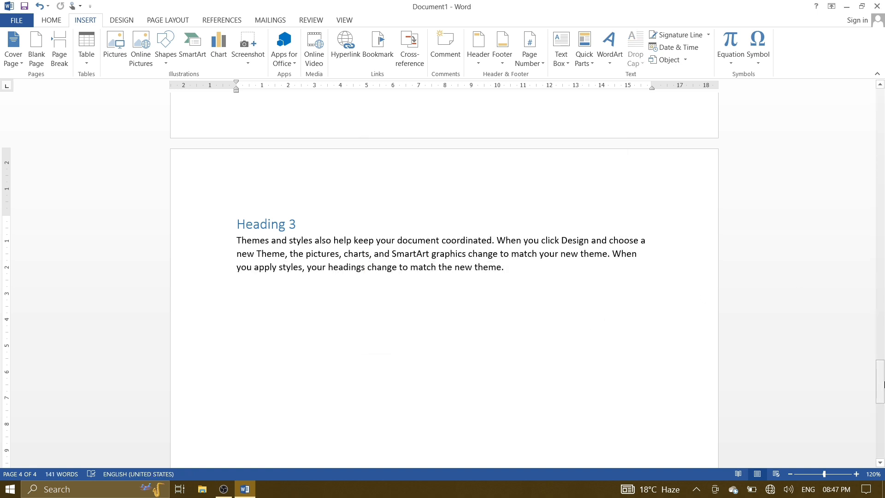
From the blank first page, go to bookmark h1.
left_click_drag(882, 381, 882, 92)
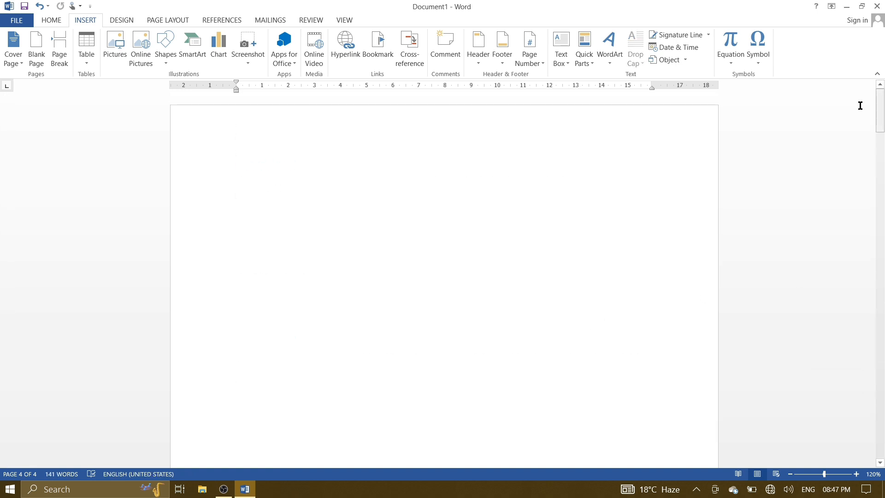
left_click(229, 144)
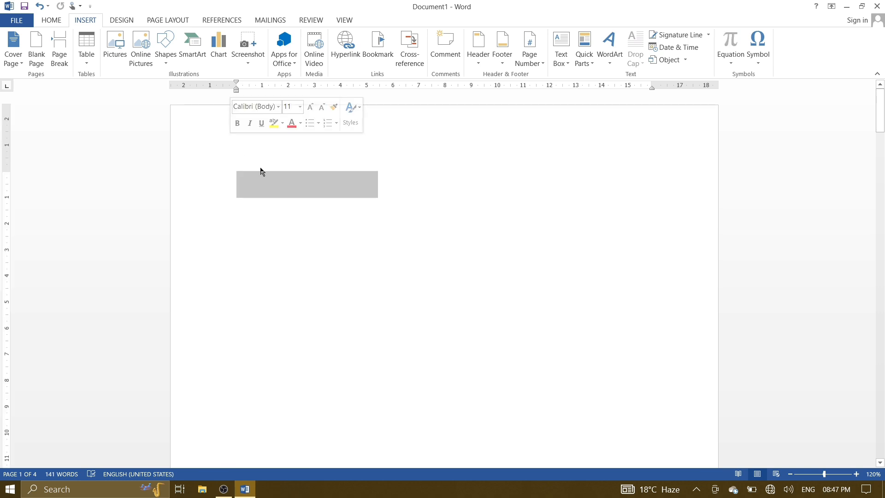
left_click(245, 182)
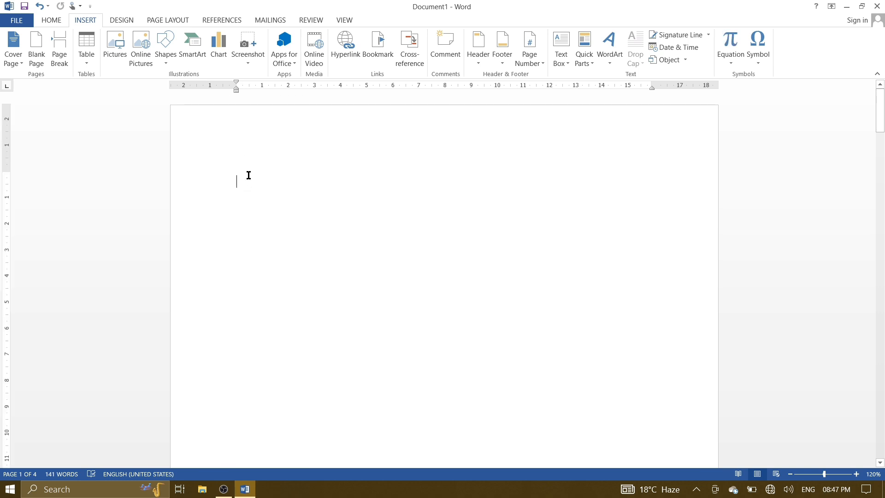
left_click(381, 56)
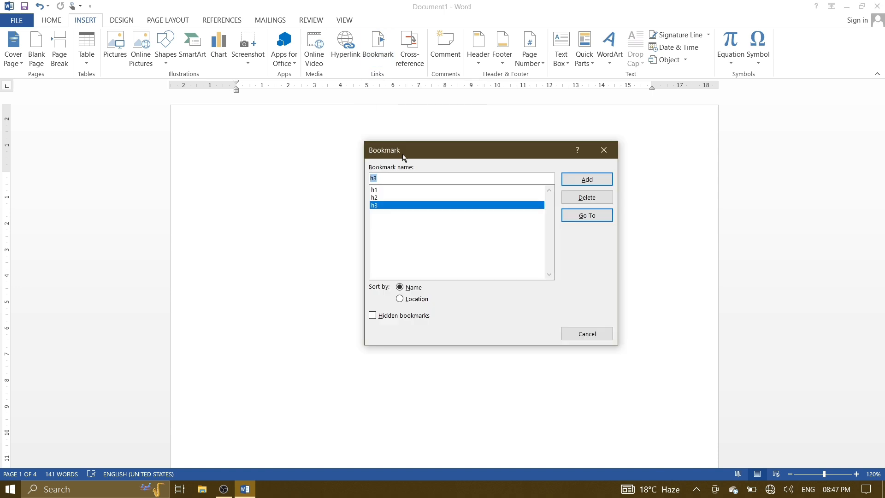
left_click(375, 191)
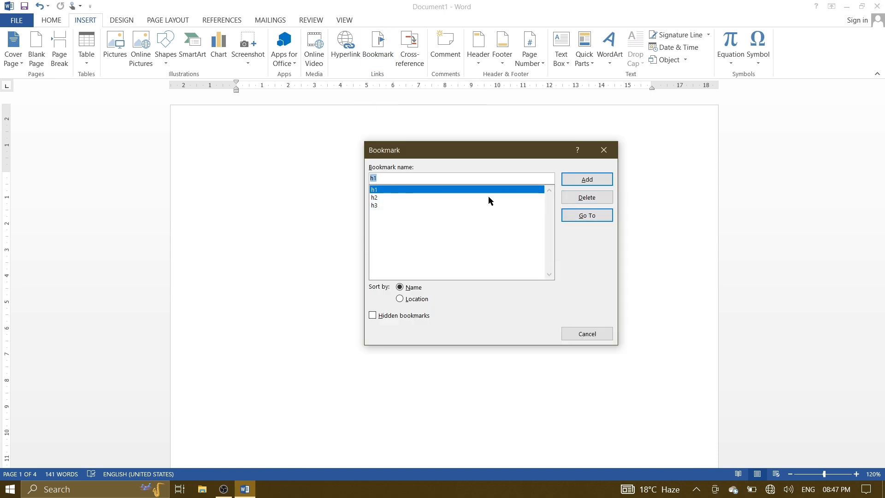
left_click(590, 217)
left_click_drag(501, 158, 650, 143)
left_click(755, 133)
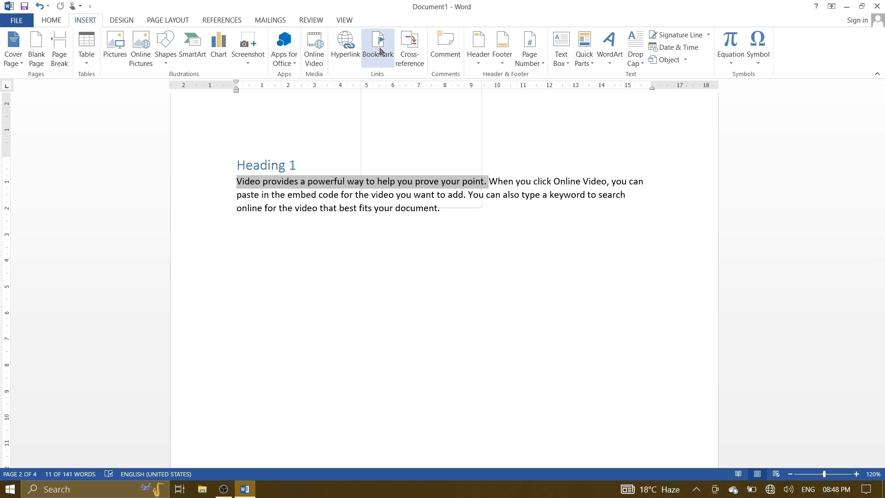
Go to bookmarks h2 and h3 in turn to test them.
left_click(380, 52)
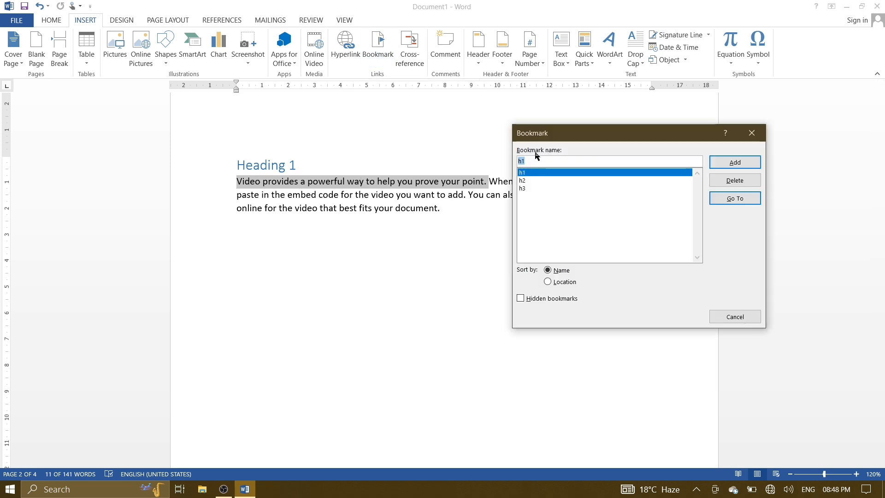
left_click(530, 181)
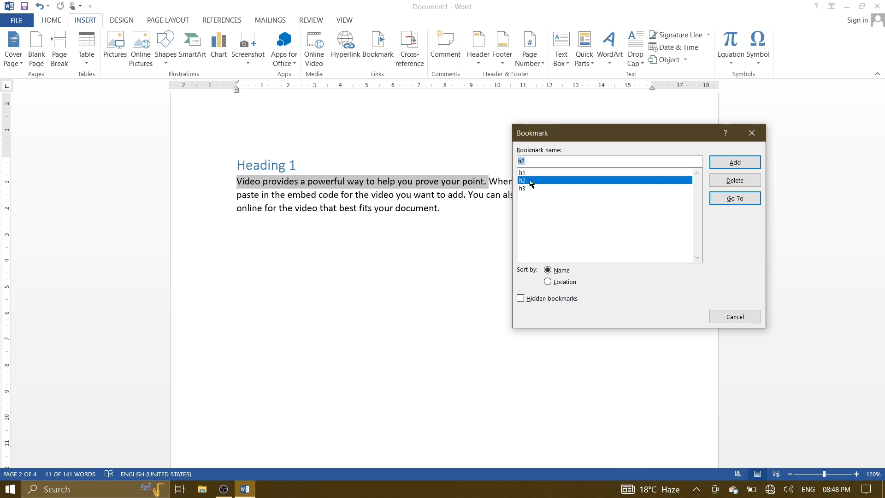
left_click(734, 200)
left_click(751, 132)
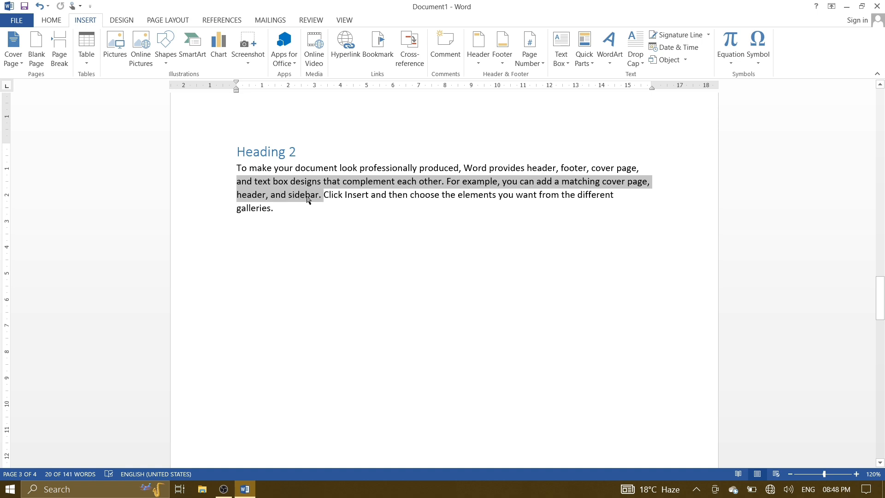
left_click(380, 64)
left_click(525, 188)
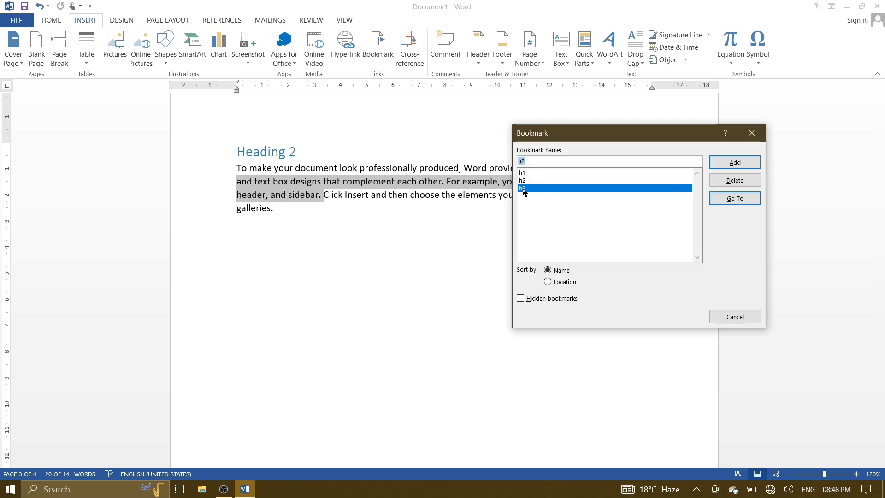
left_click(735, 198)
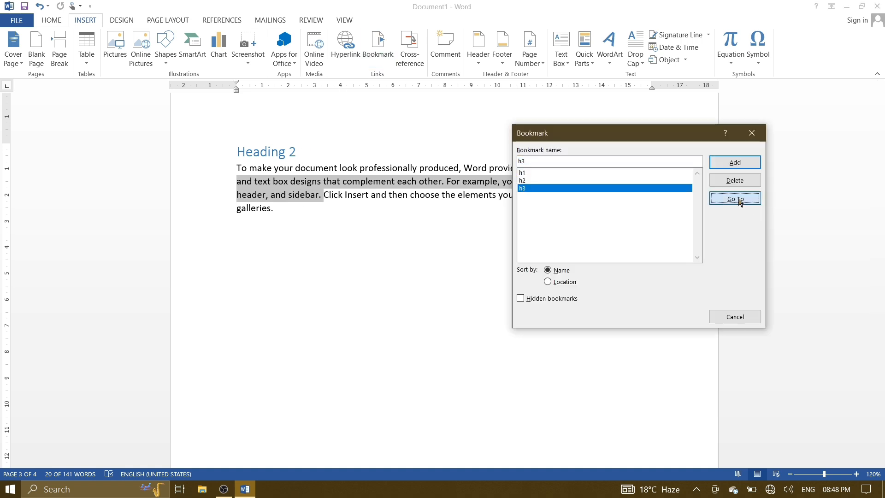
left_click(752, 133)
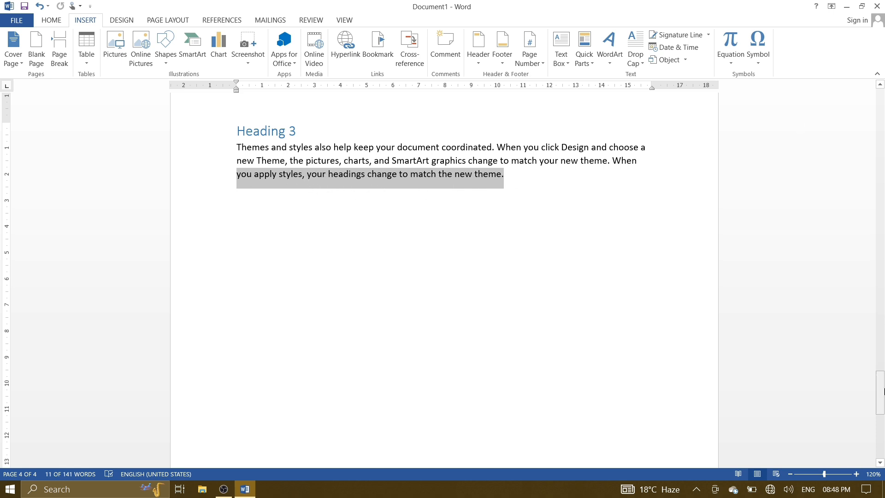
Place the text cursor at the start of the blank first page.
left_click_drag(880, 382, 880, 106)
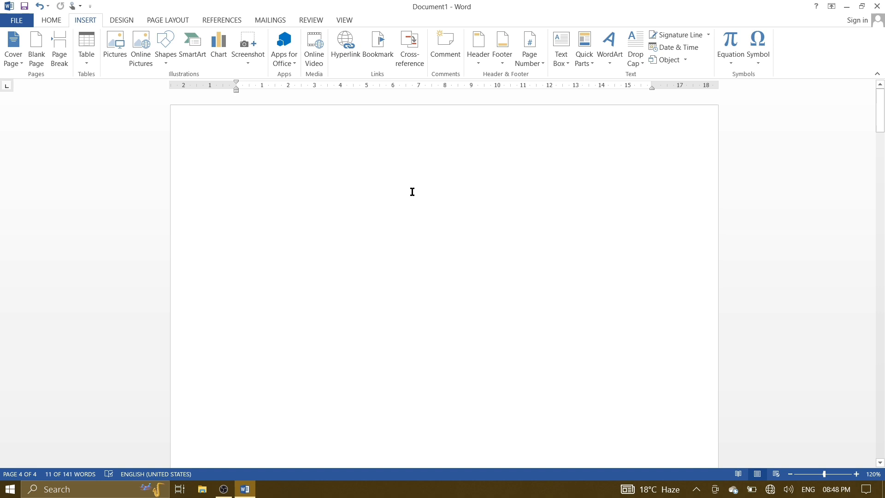
left_click(239, 158)
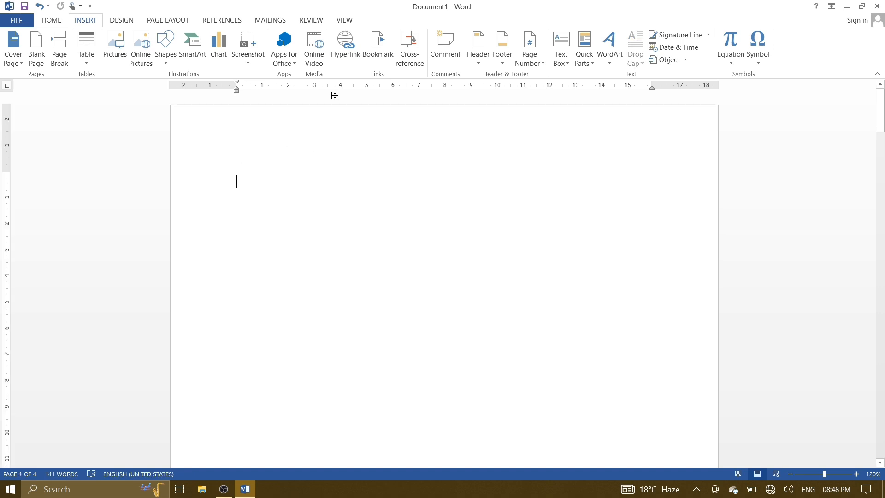
left_click(408, 50)
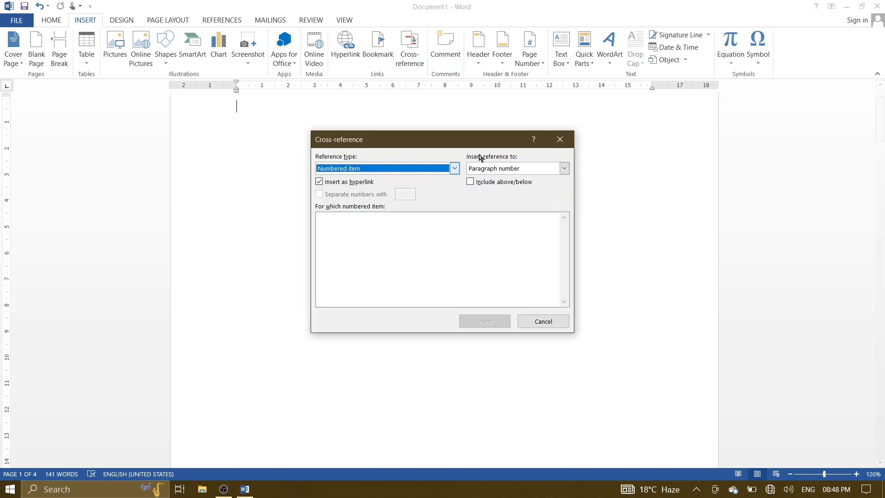
left_click(416, 169)
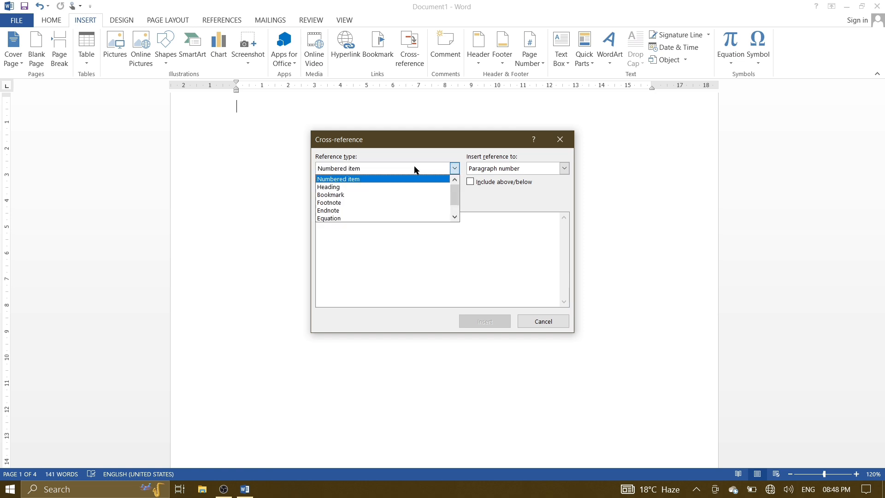
left_click(335, 188)
left_click(347, 174)
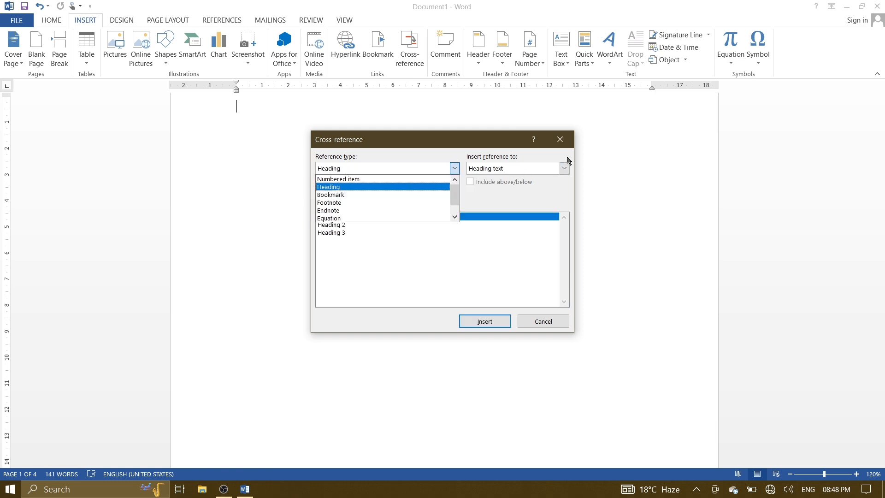
left_click(563, 142)
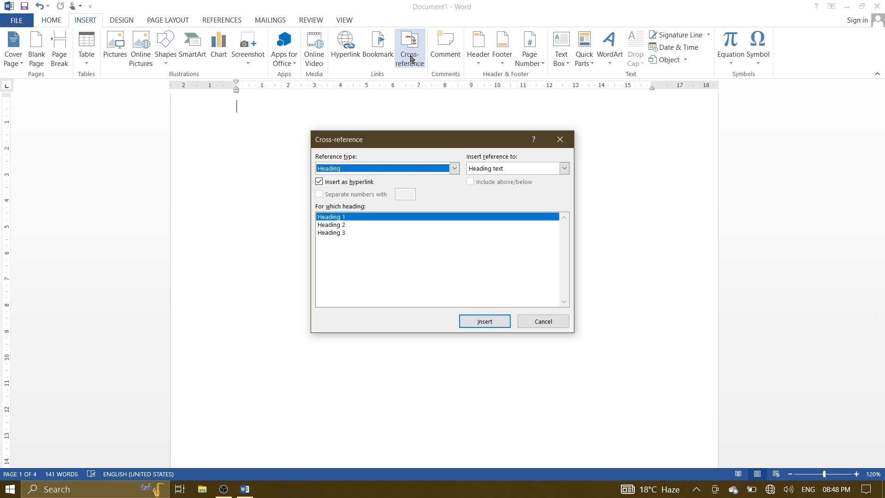
left_click(560, 140)
Insert a hyperlinked cross-reference to the heading text of Heading 1 on the first page.
left_click(407, 69)
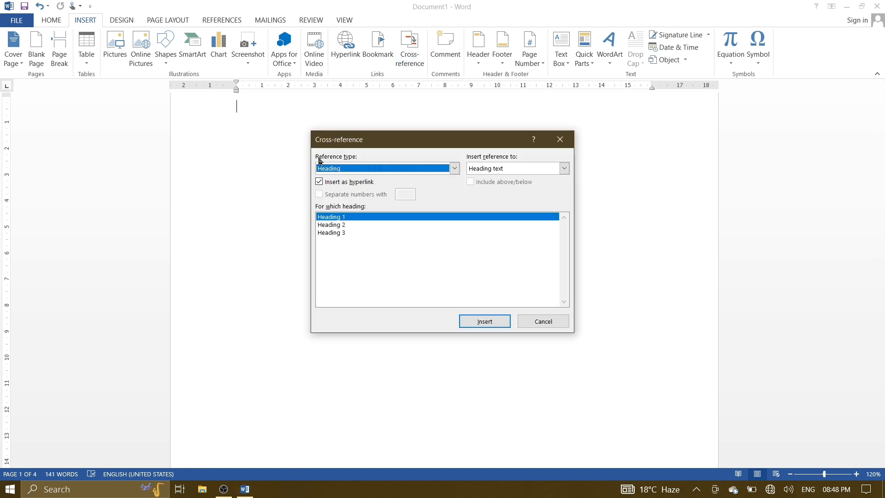
left_click(452, 170)
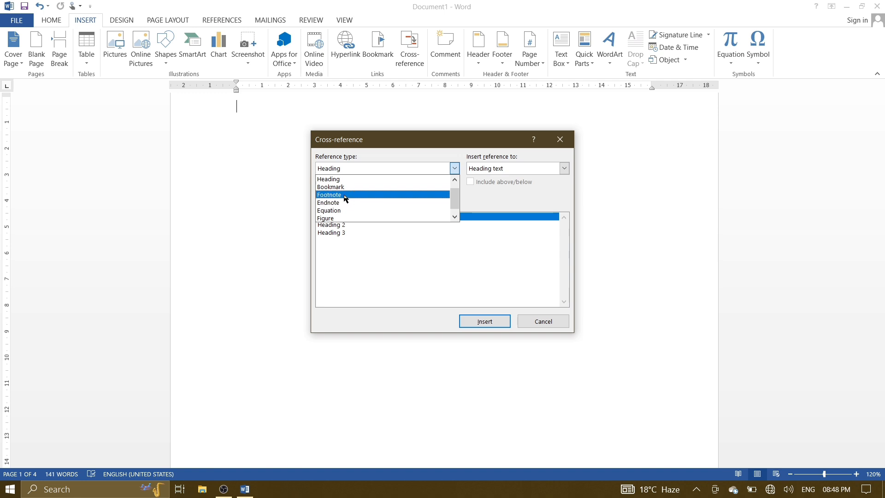
scroll(344, 203, "down", 1)
scroll(343, 205, "up", 1)
scroll(452, 196, "up", 1)
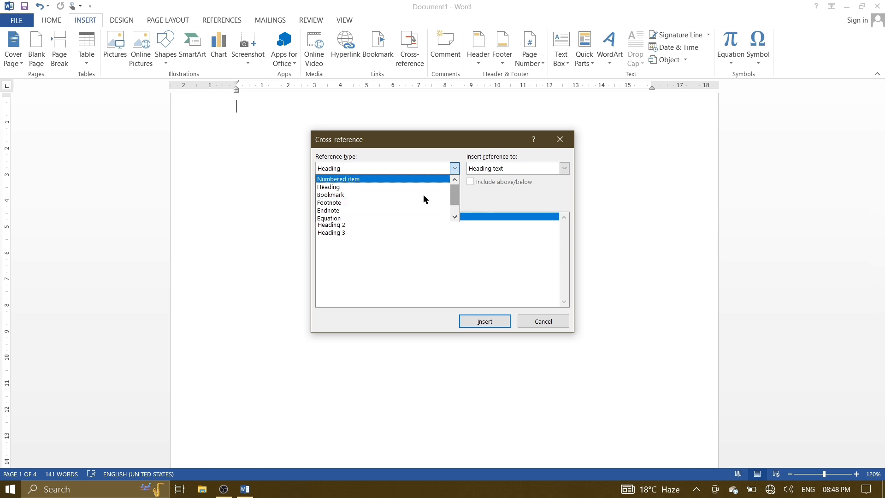
left_click(345, 188)
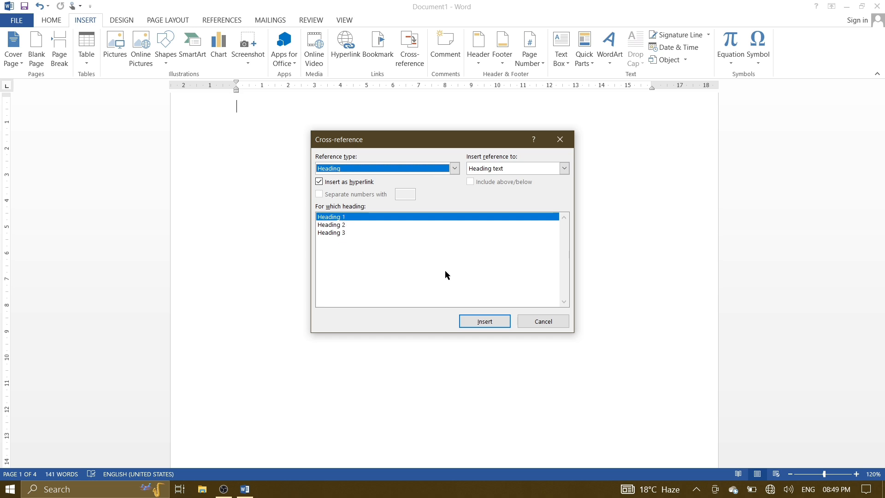
left_click(484, 320)
left_click(540, 321)
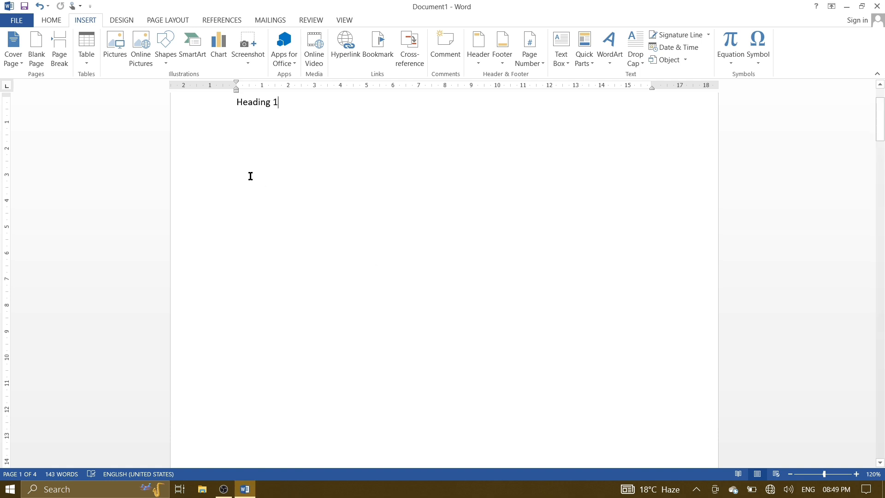
Follow the Heading 1 cross-reference on the first page to test it, and return to the first page.
scroll(258, 172, "up", 3)
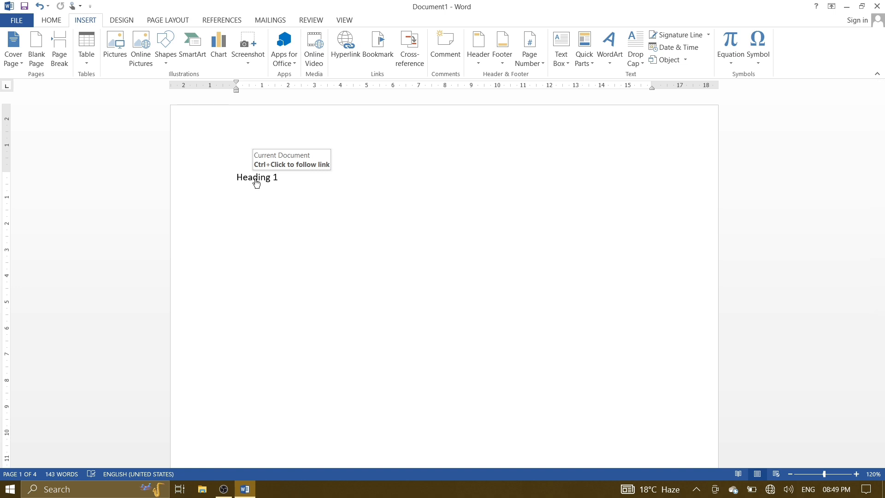
left_click(256, 183, "ctrl")
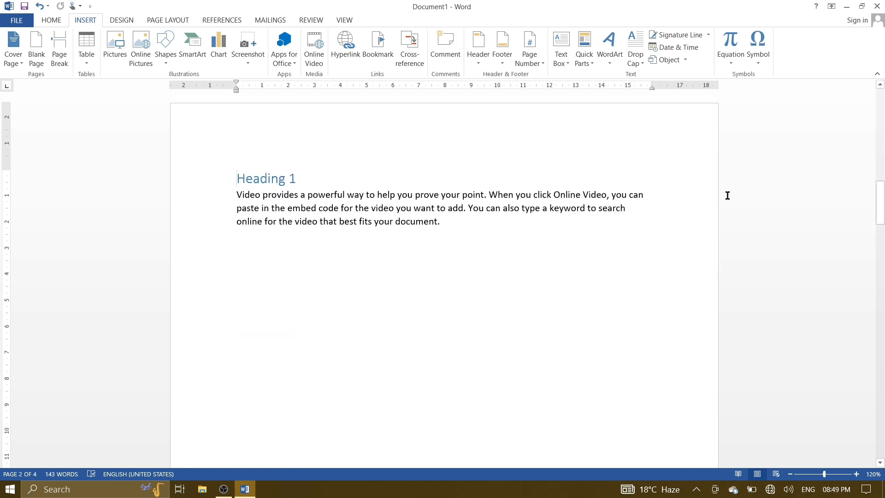
left_click_drag(880, 203, 881, 110)
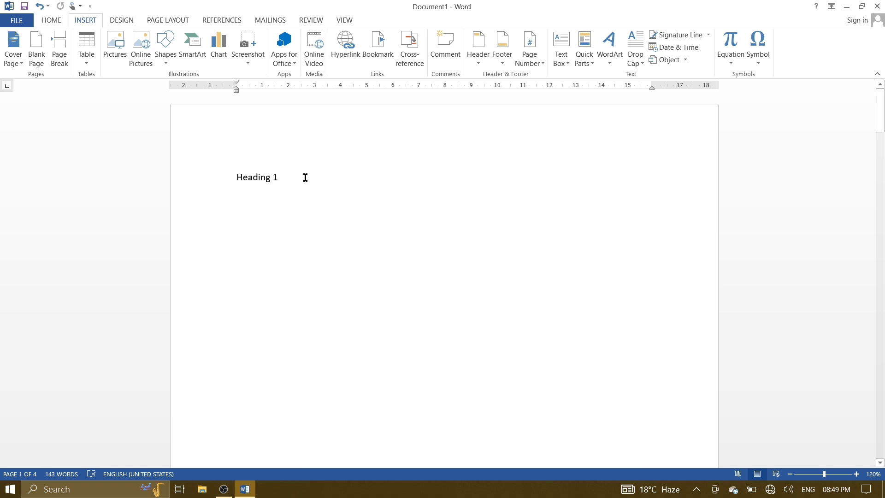
Delete the Heading 1 cross-reference from the first page.
key("Down")
key("shift+Up")
key("BackSpace")
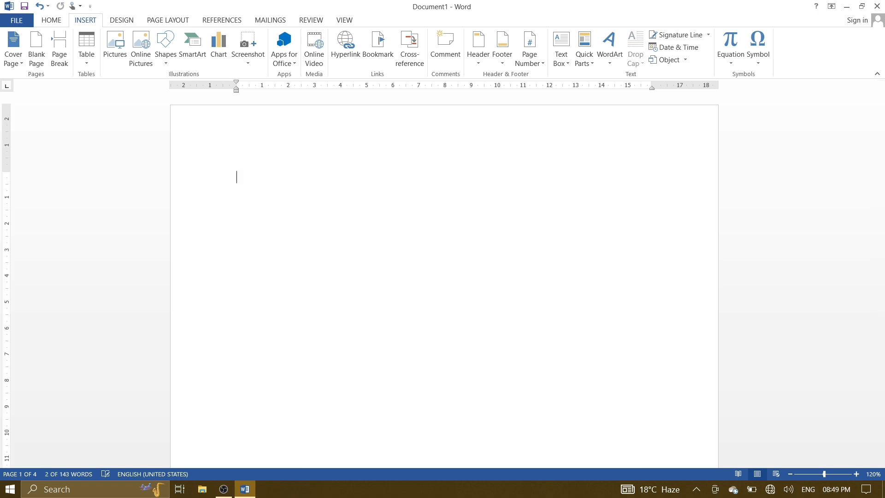
Insert a hyperlinked cross-reference to the bookmark text of h1 on the empty first page.
left_click(409, 48)
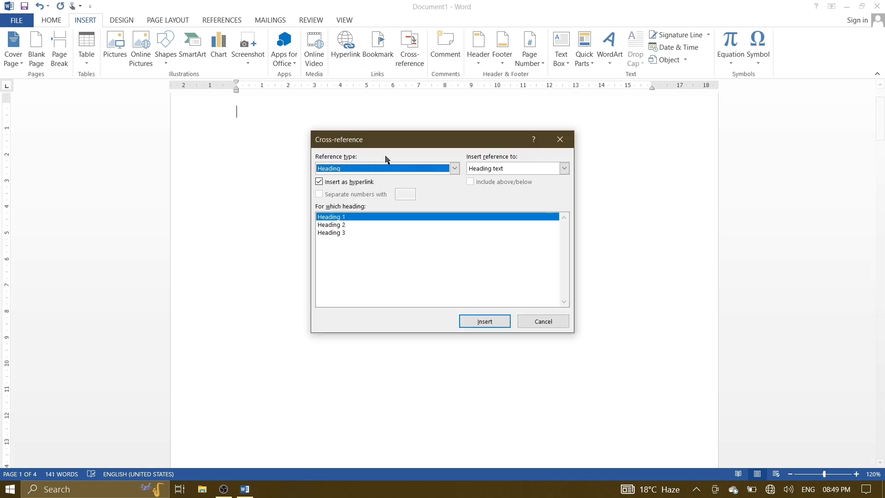
left_click(455, 168)
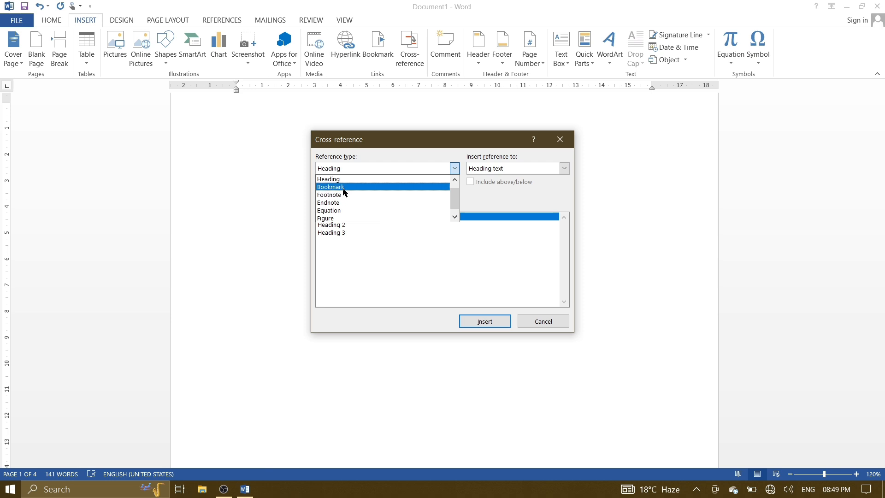
left_click(343, 189)
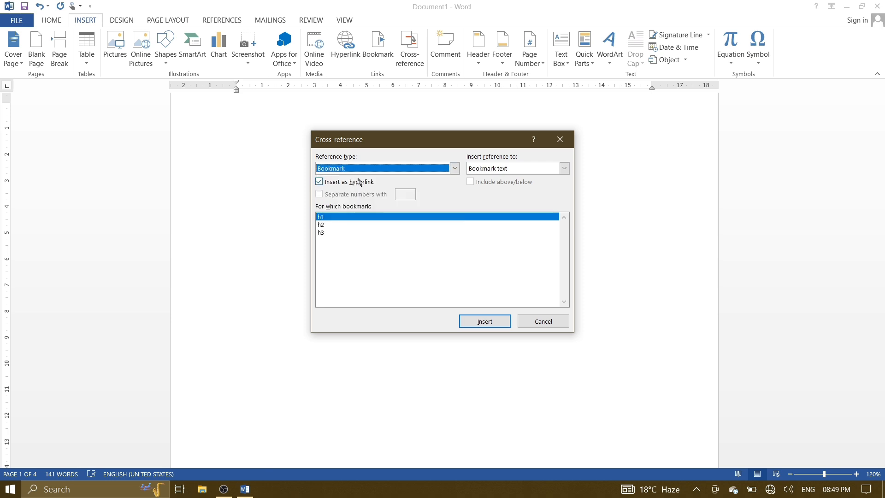
left_click(325, 219)
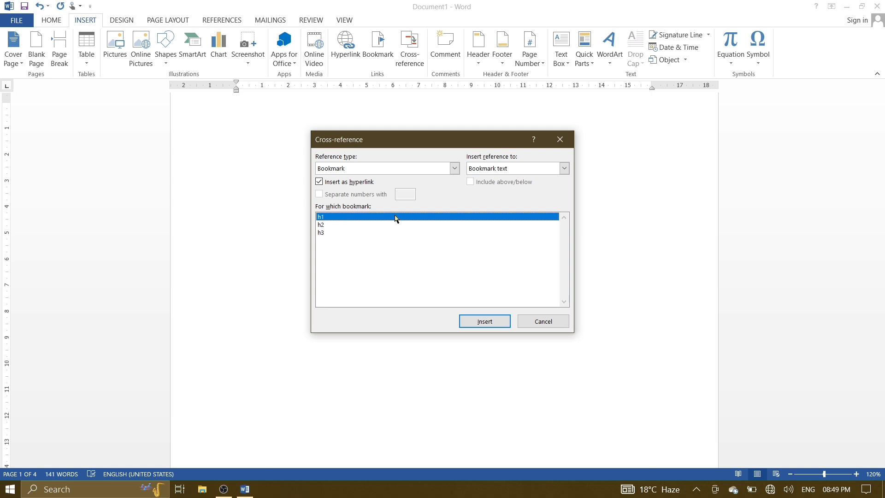
left_click(485, 321)
left_click(535, 321)
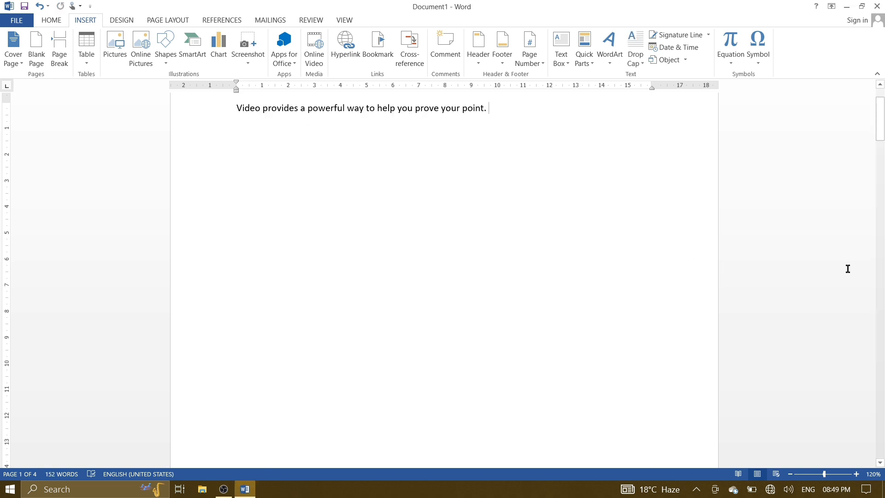
Follow the h1 bookmark cross-reference to test it, and return to the first page.
left_click_drag(881, 138, 880, 130)
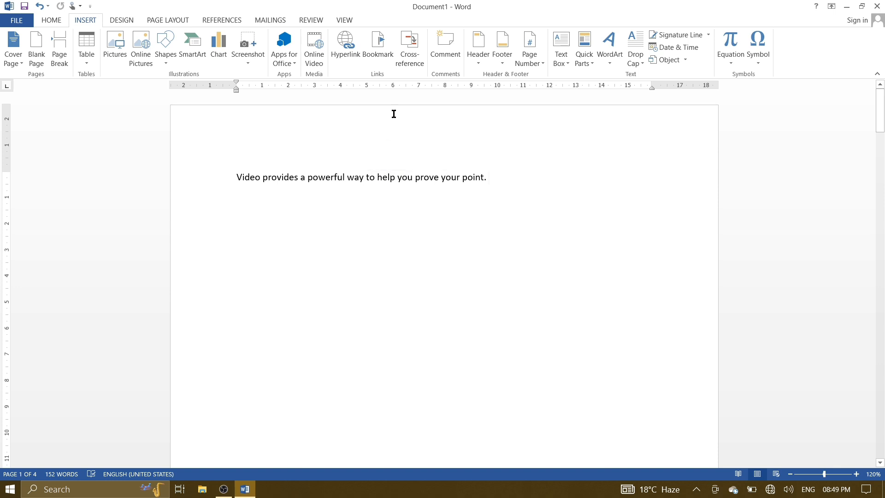
left_click(328, 181, "ctrl")
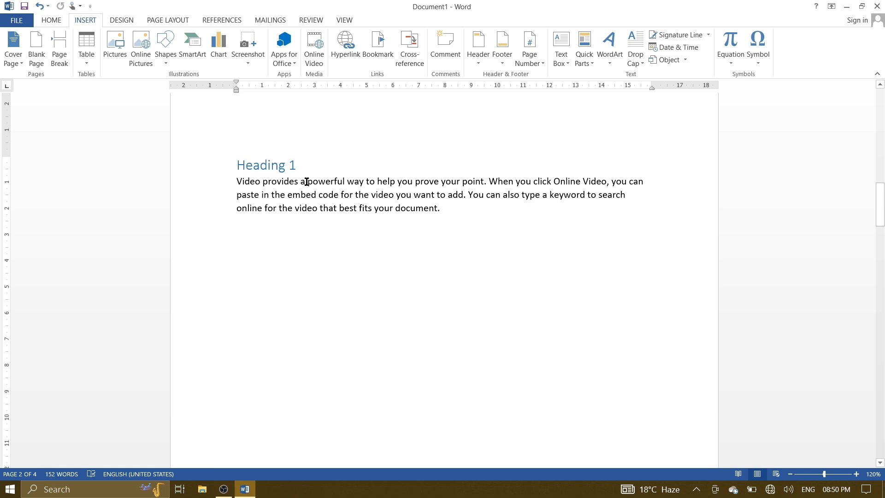
scroll(441, 208, "up", 12)
On a new line below the h1 cross-reference, insert a hyperlinked cross-reference to the bookmark text of h2.
left_click(501, 177)
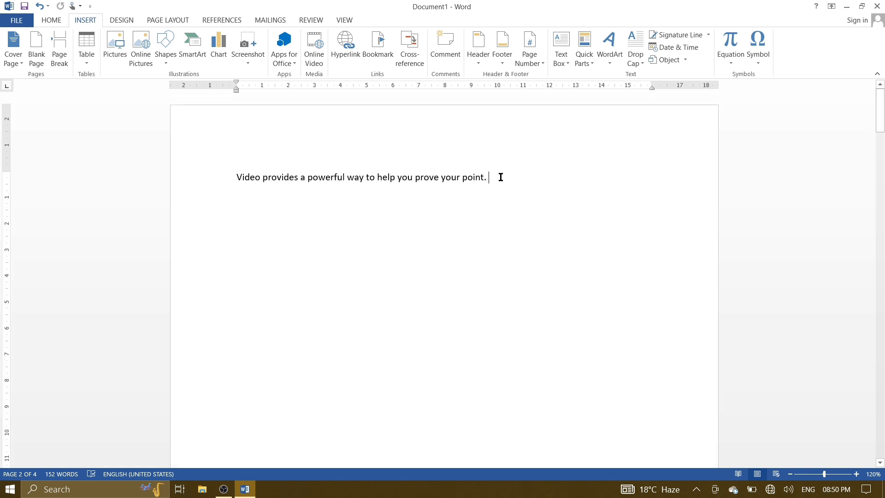
key("Return")
left_click(416, 58)
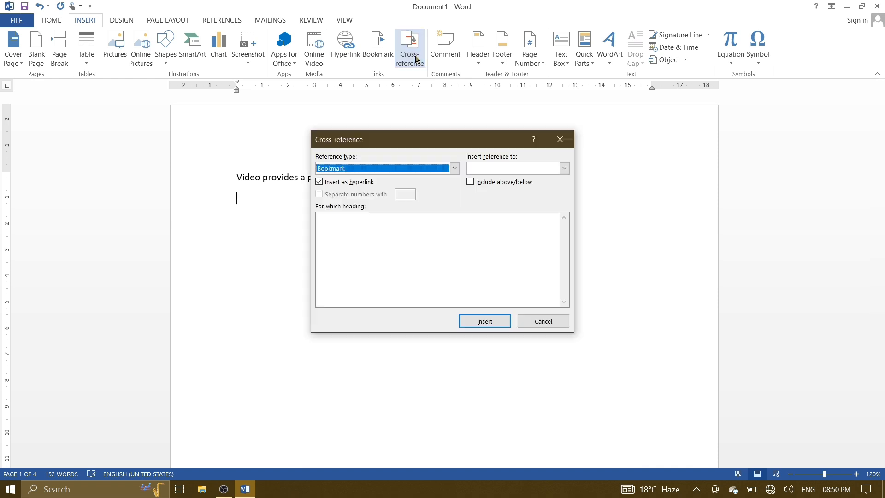
left_click(321, 225)
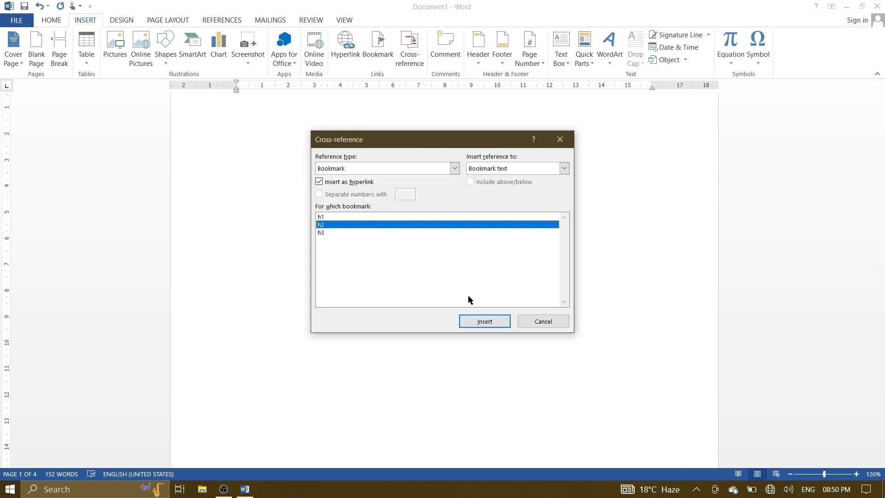
left_click(484, 323)
left_click(530, 321)
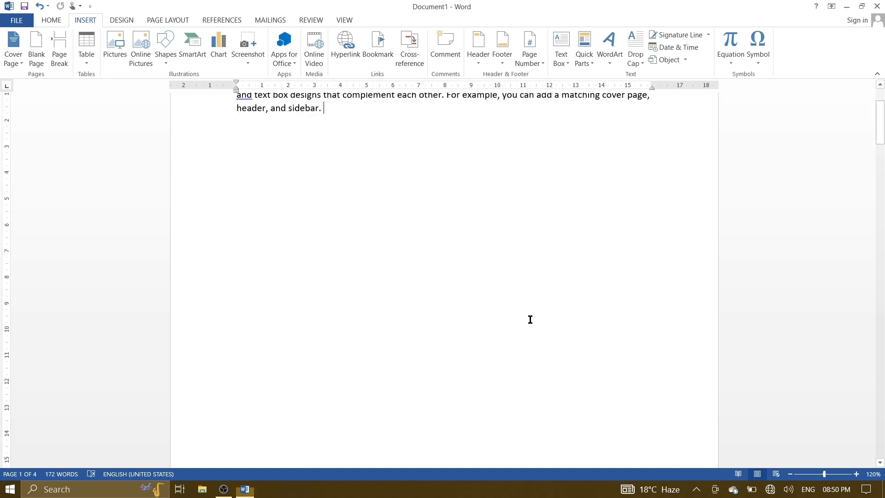
Follow the h2 bookmark cross-reference to test it, and return to the first page.
scroll(318, 288, "up", 5)
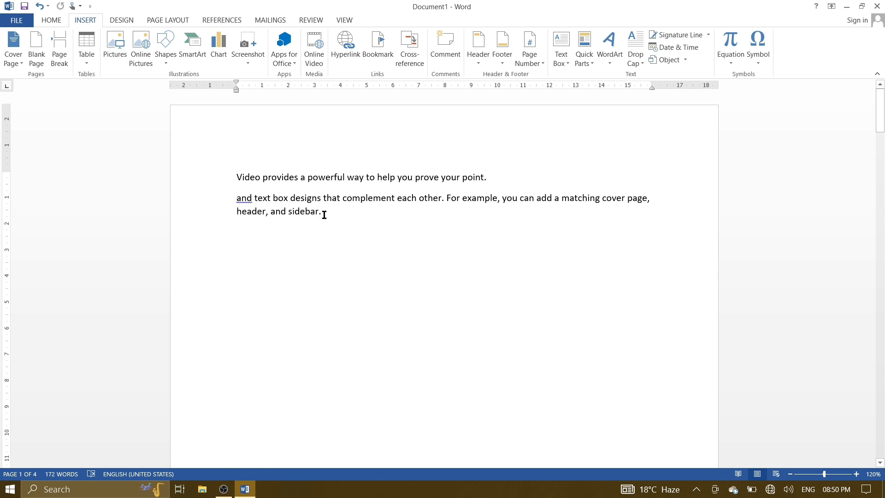
left_click(284, 205, "ctrl")
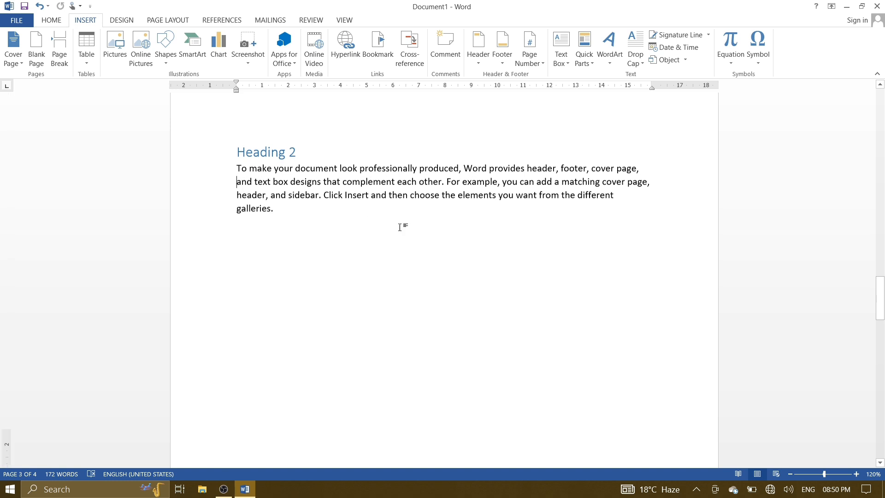
key("alt+Left")
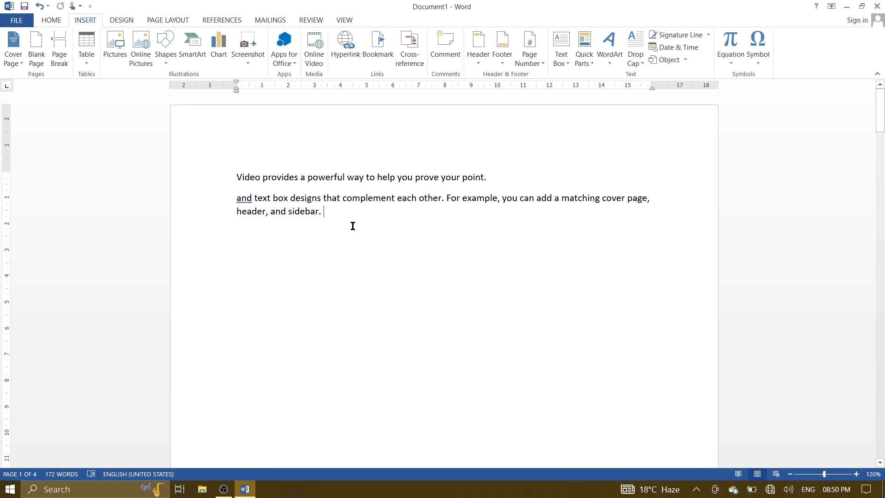
On a new line below the h2 cross-reference, insert a hyperlinked cross-reference to the bookmark text of h3.
key("Return")
left_click(407, 48)
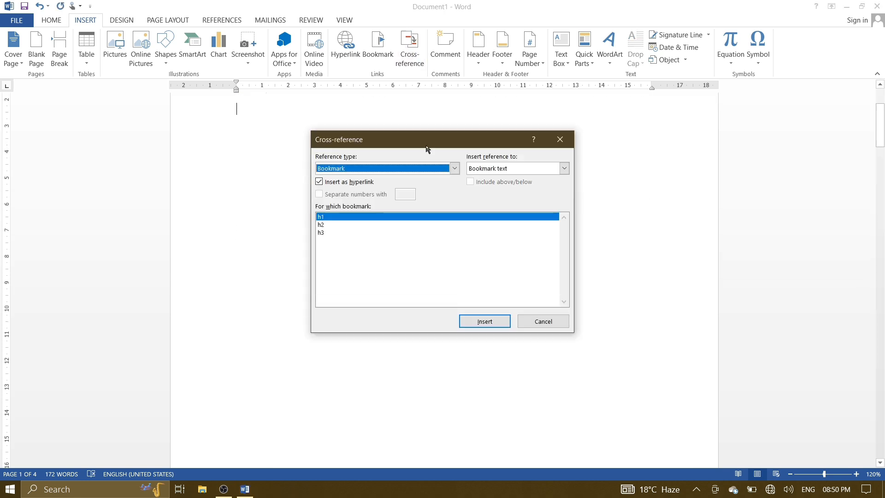
left_click(322, 232)
left_click(485, 321)
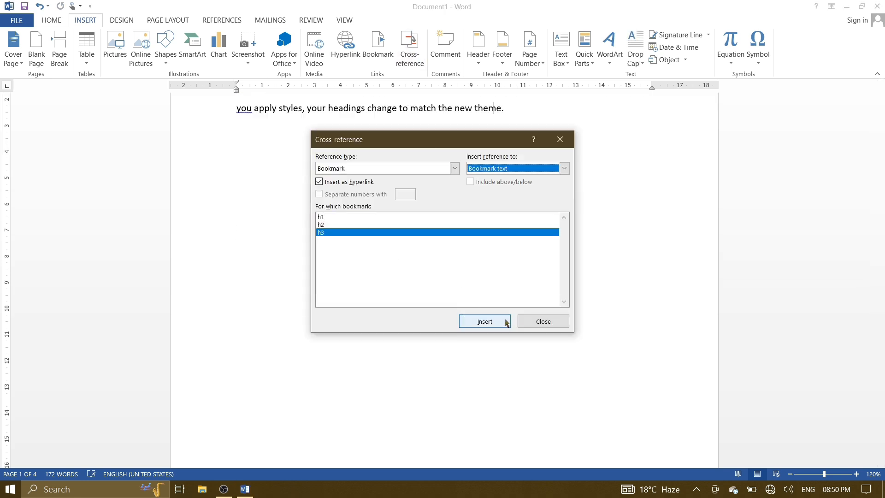
left_click(542, 321)
Follow the h3 bookmark cross-reference to test it, and return to the first page.
scroll(336, 311, "up", 4)
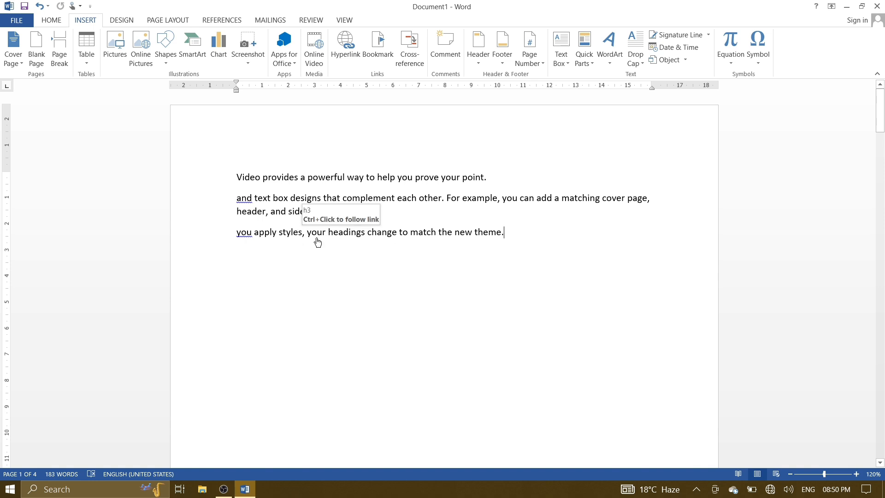
left_click(317, 238, "ctrl")
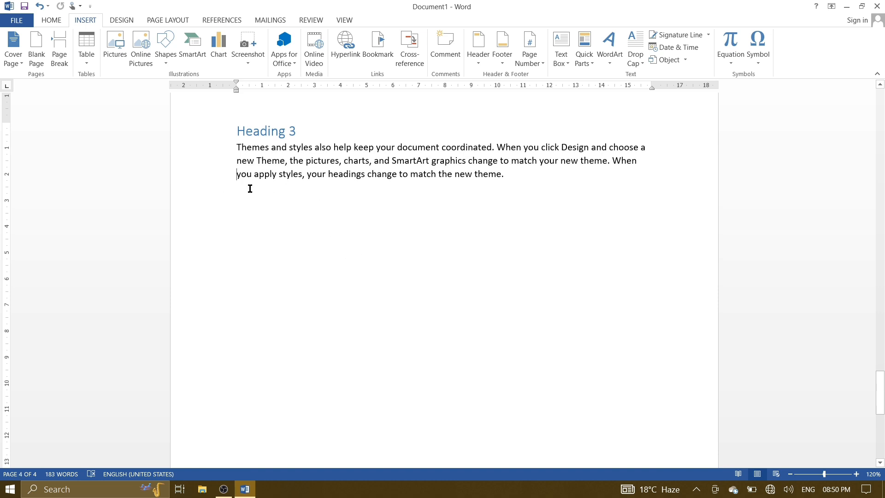
left_click_drag(881, 390, 872, 87)
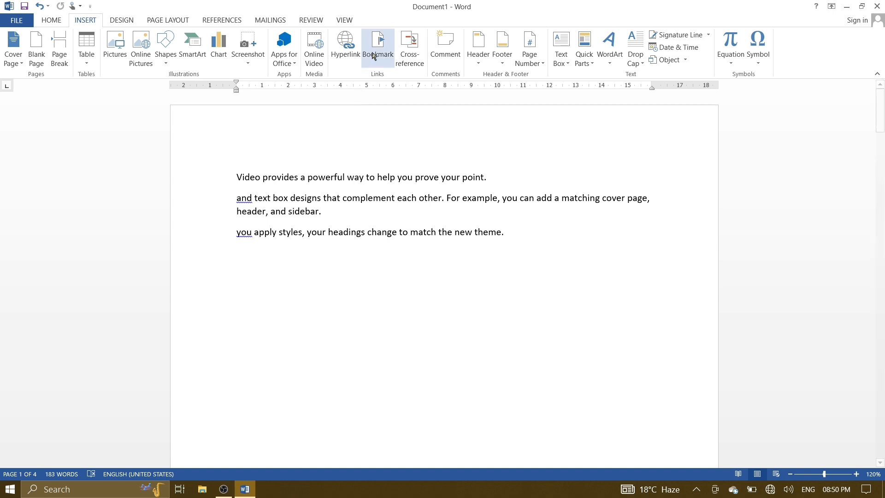